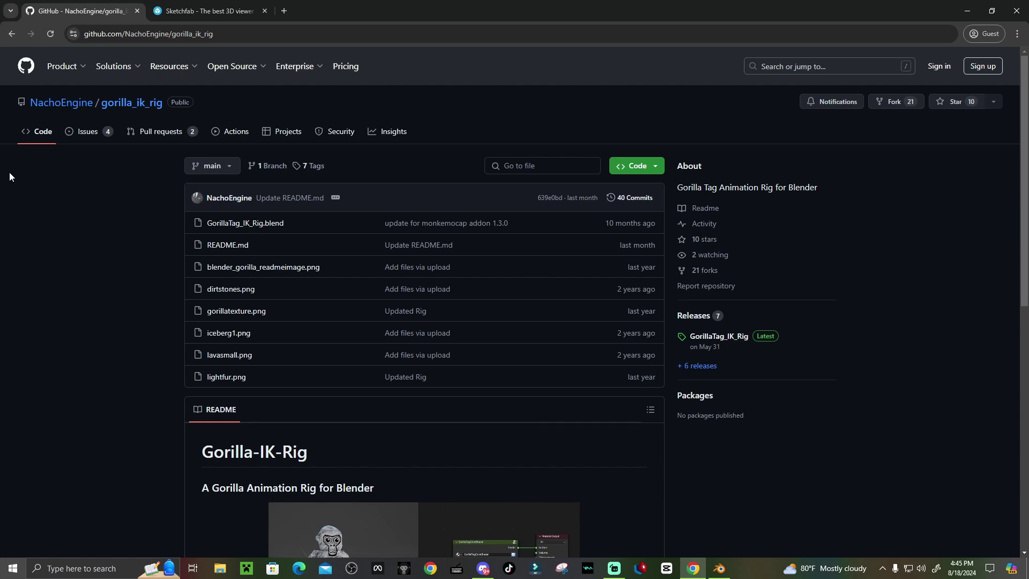
- Look over the Gorilla-IK-Rig README, and open the latest GorillaTag_IK_Rig release from the repository page
scroll(395, 427, down, 4)
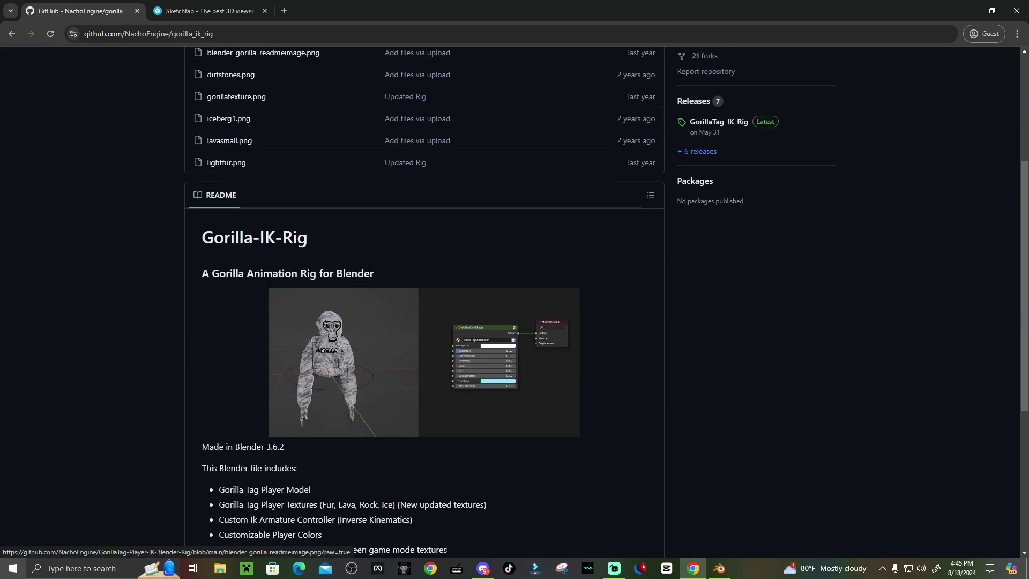
scroll(494, 401, down, 1)
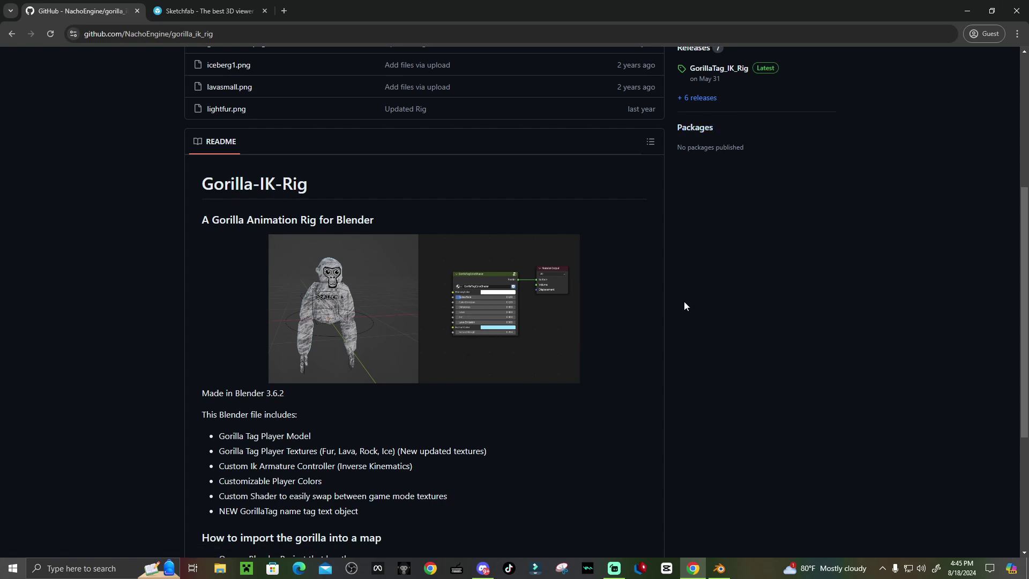
scroll(684, 301, down, 4)
scroll(755, 341, up, 9)
click(754, 341)
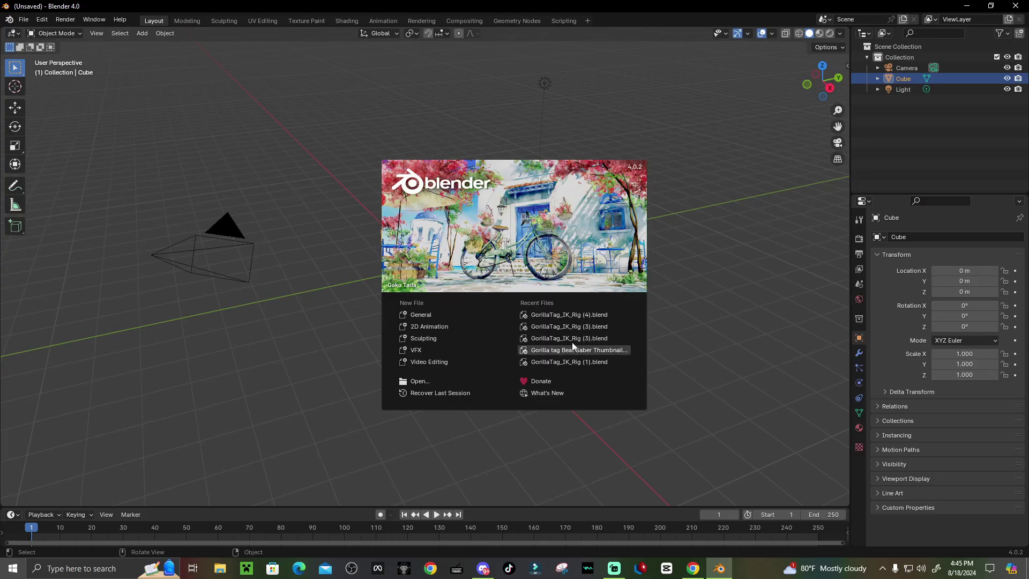
click(438, 381)
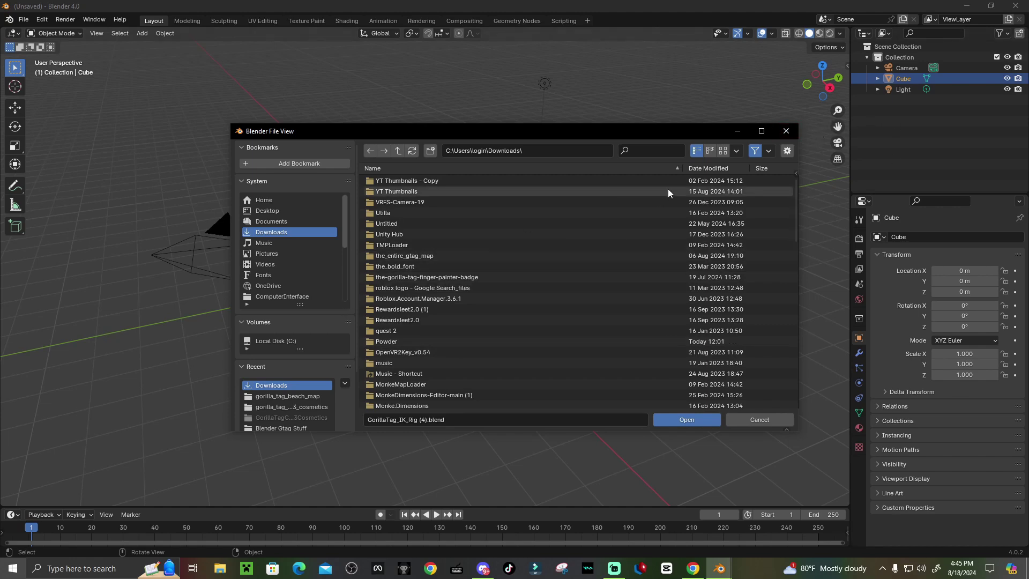
scroll(294, 261, down, 5)
click(298, 254)
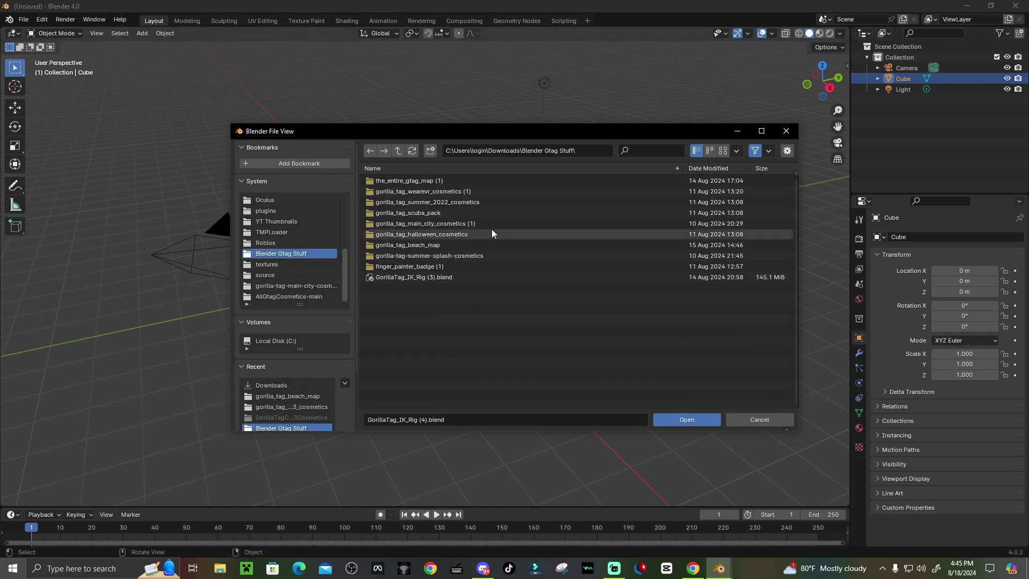
click(465, 276)
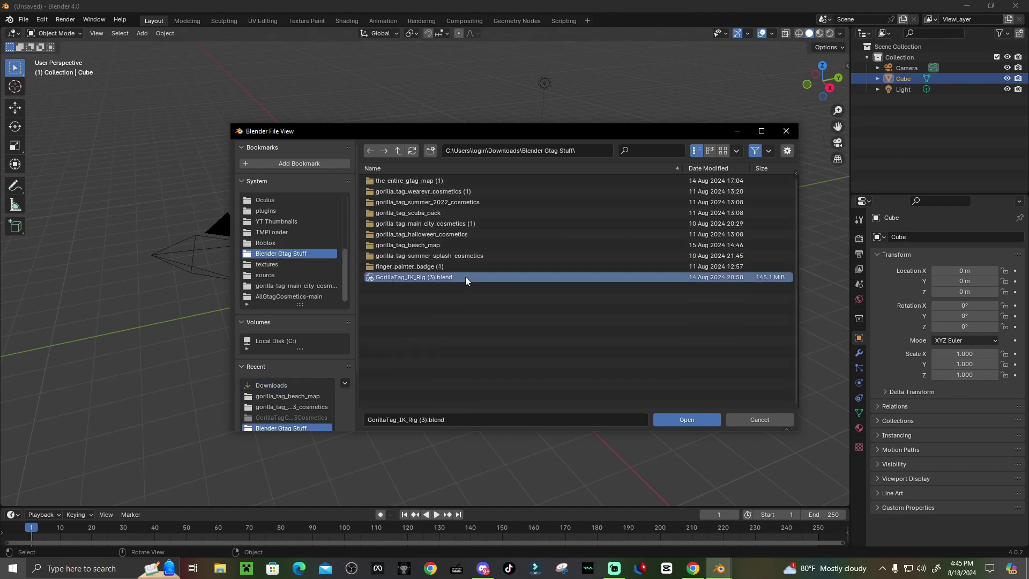
click(786, 131)
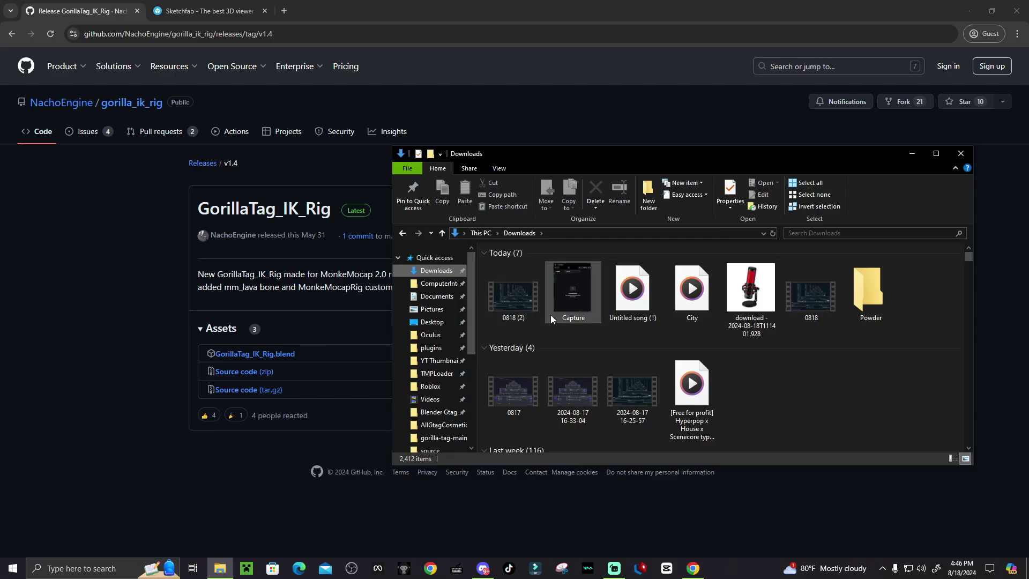
- Open GorillaTag_IK_Rig (3) from the Blender Gtag Stuff folder in Blender and look around its scene
click(438, 412)
click(549, 367)
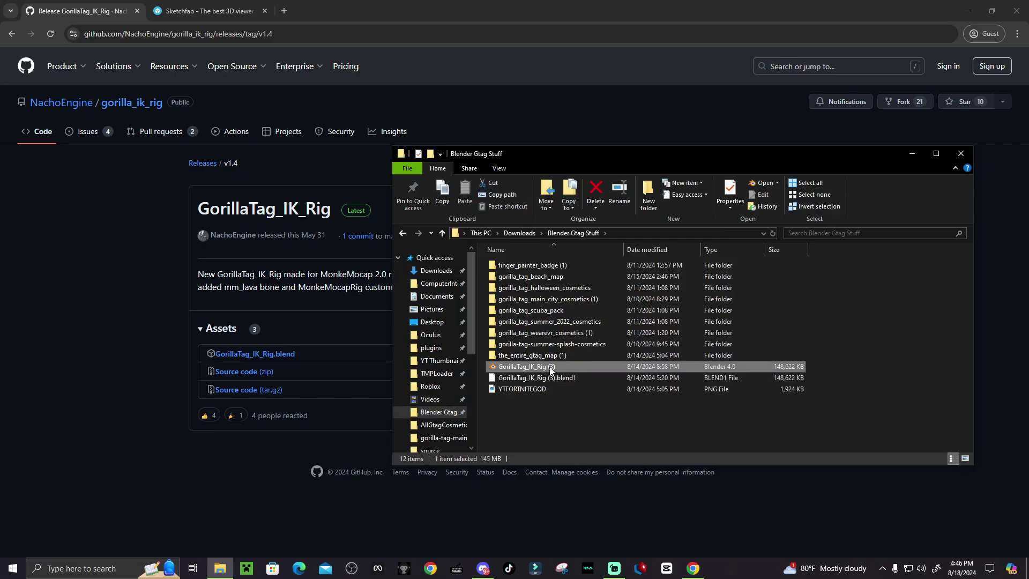
double_click(549, 367)
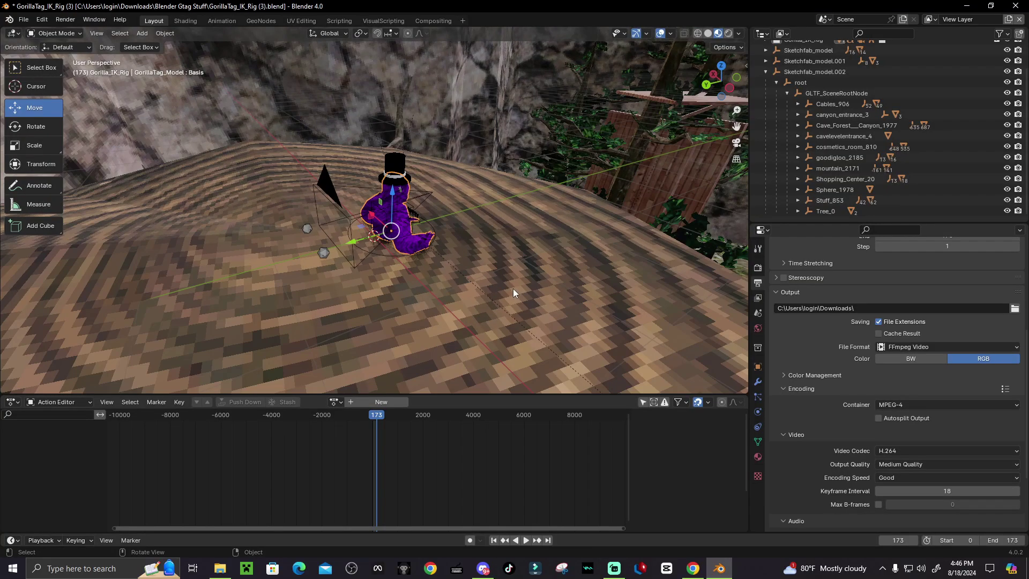
middle_drag(513, 288, 114, 282)
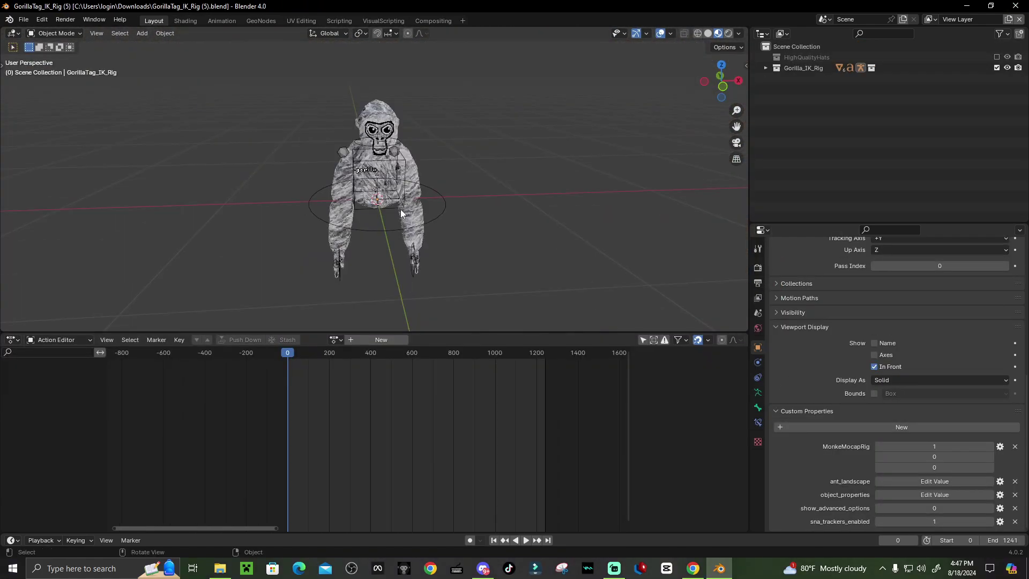
- Enlarge the 3D viewport over the action editor and switch the viewport shading to Material Preview
scroll(400, 209, up, 3)
drag(469, 332, 352, 517)
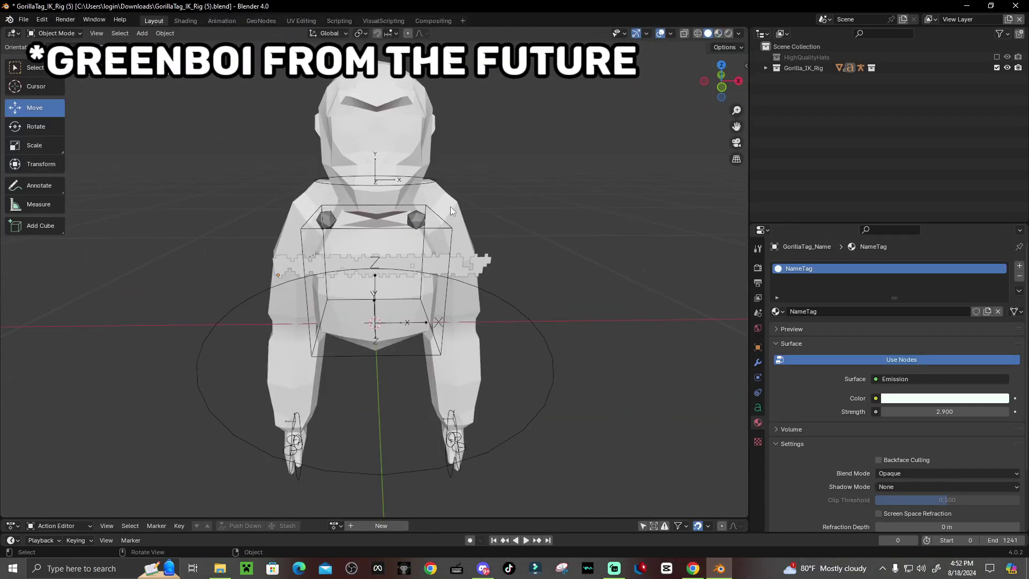
click(719, 34)
mouse_move(526, 221)
middle_down()
mouse_move(620, 238)
mouse_move(496, 240)
middle_up()
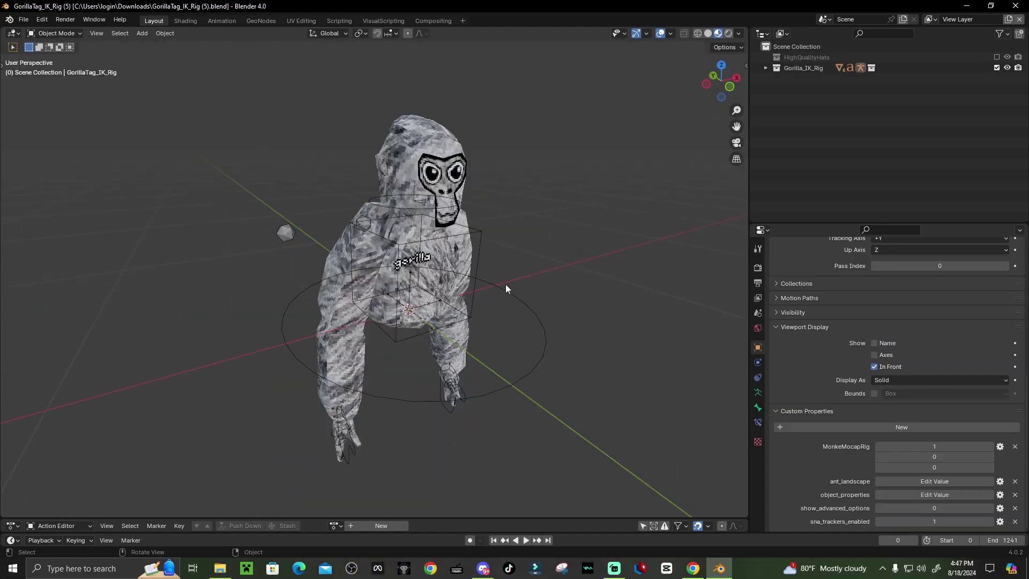
- Select the gorilla body and set its material's PrimaryColor to a light yellow-green, hue about 0.233 and saturation about 0.751
middle_drag(506, 284, 522, 298)
scroll(437, 334, up, 2)
click(433, 335)
middle_drag(432, 344, 375, 397)
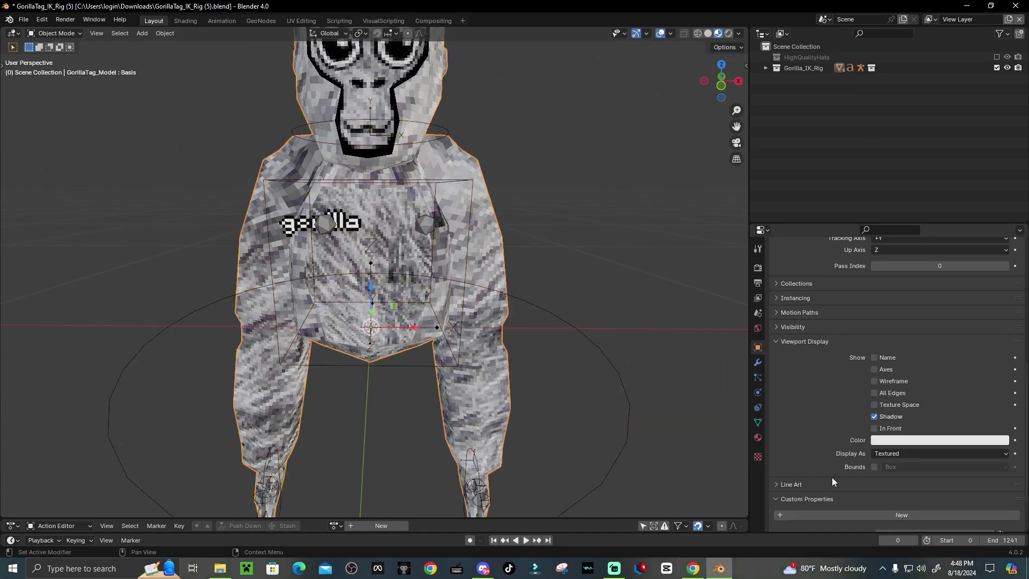
click(758, 438)
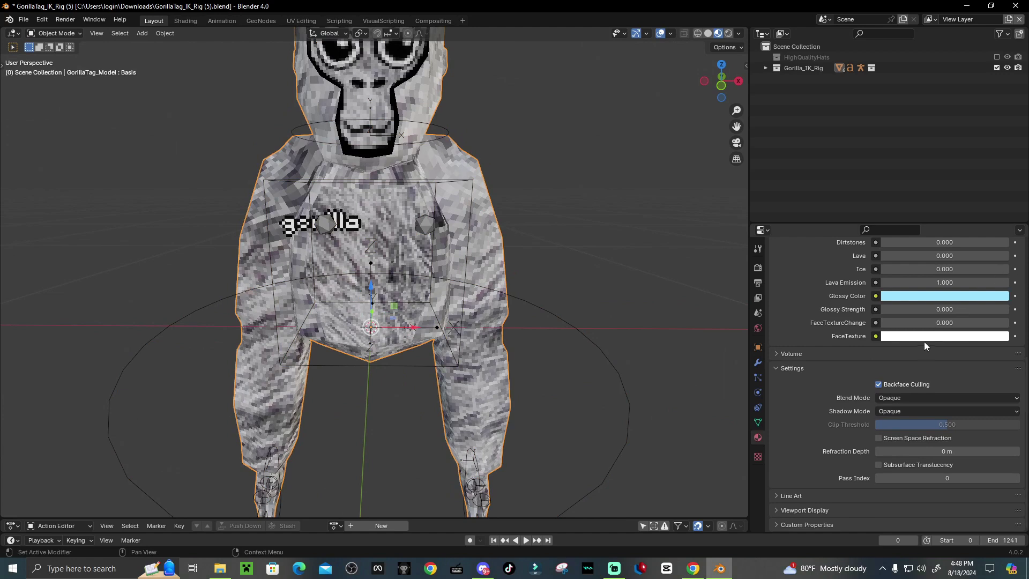
scroll(922, 343, up, 9)
click(918, 396)
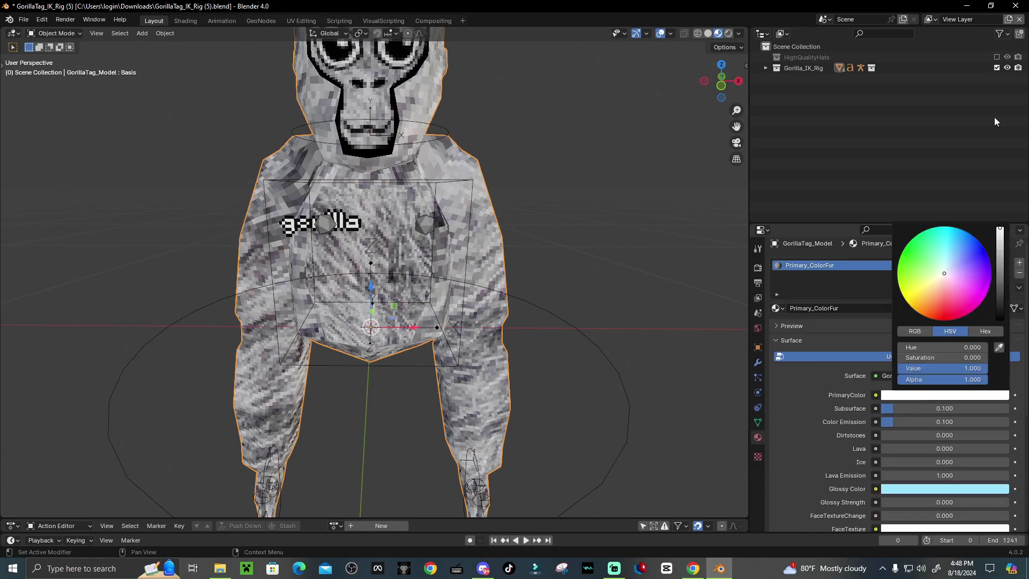
click(926, 395)
drag(941, 276, 917, 283)
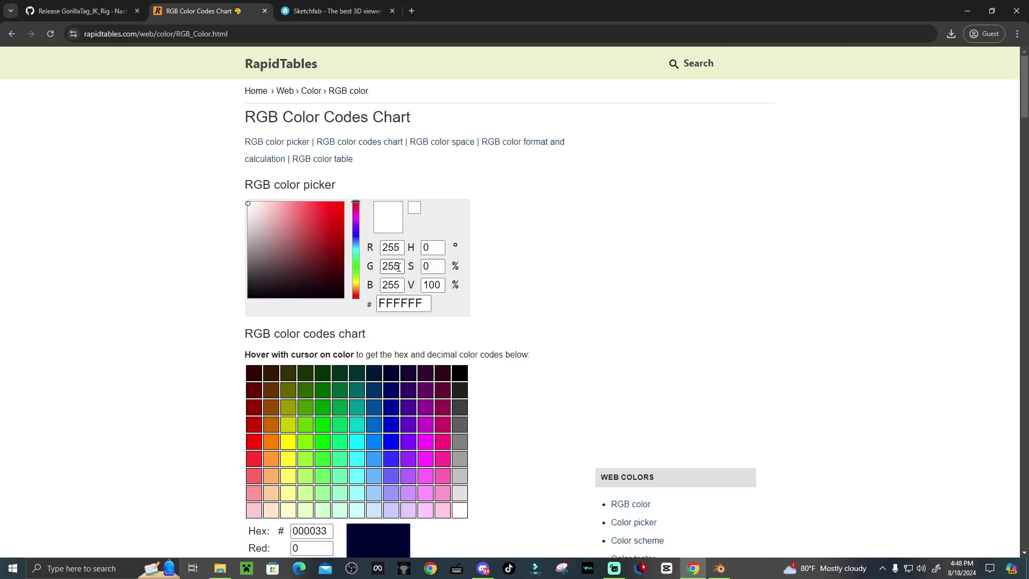
- In the browser's RapidTables RGB color picker, enter red 0, green 8 and blue 9
double_click(404, 247)
key(BackSpace)
double_click(382, 266)
text(8)
key(Tab)
text(9)
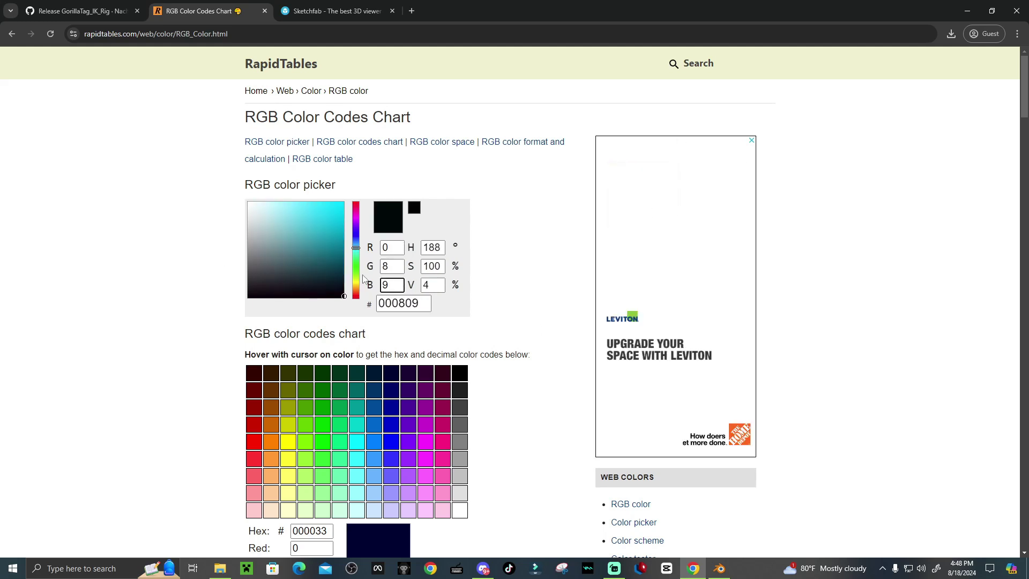
- Set the picker's brightness value V to 100% and select the resulting hex code 00DEFF for copying
click(437, 286)
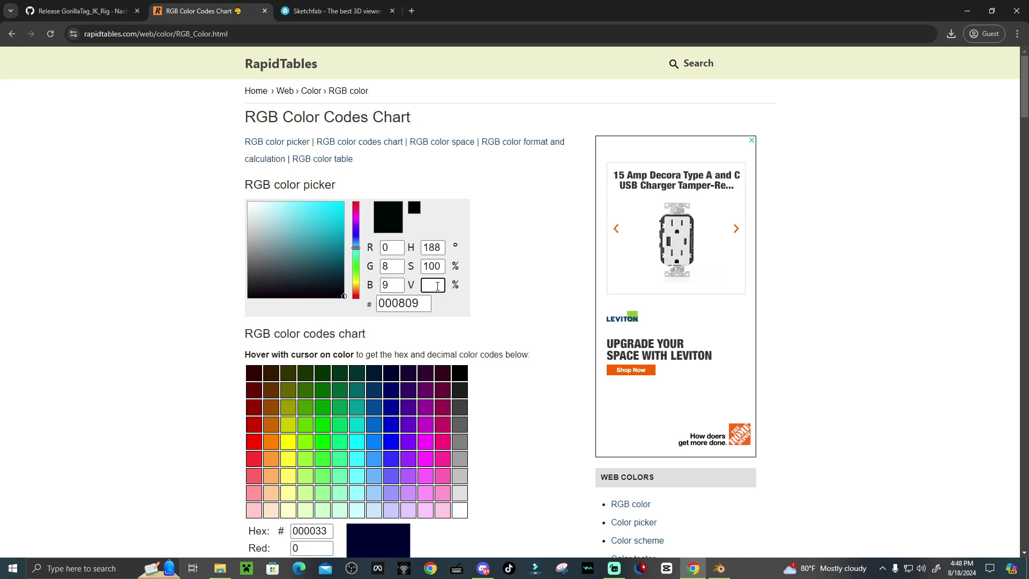
key(Return)
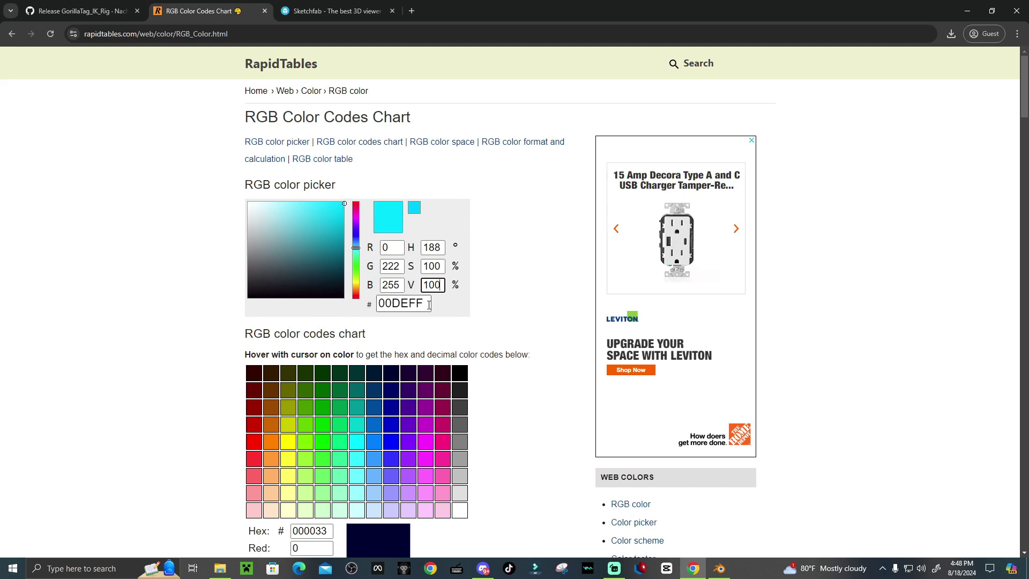
drag(429, 305, 369, 303)
- Back in Blender, set the gorilla body's PrimaryColor to hex 00DEFF
key(alt+Tab)
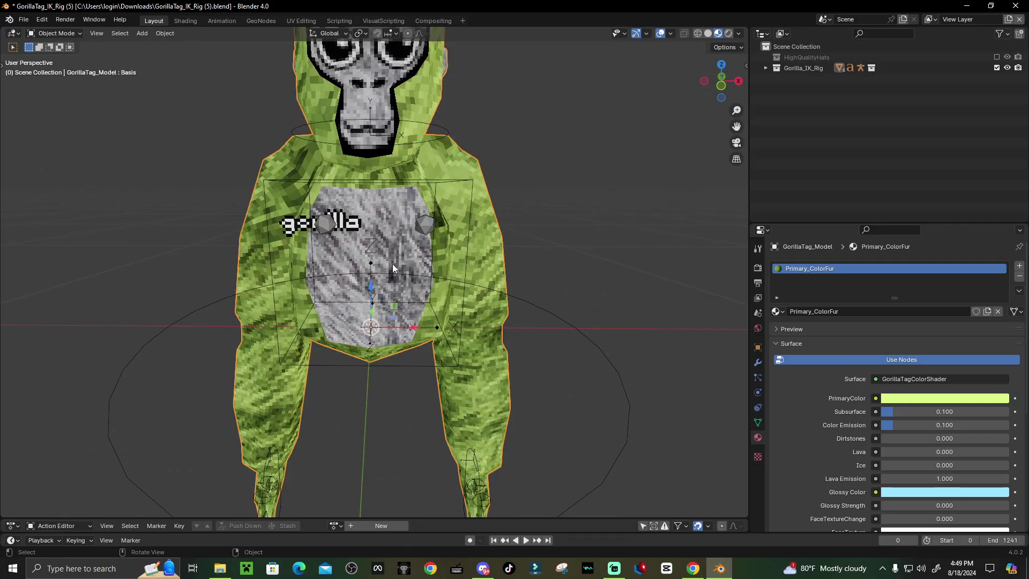
click(903, 399)
click(953, 336)
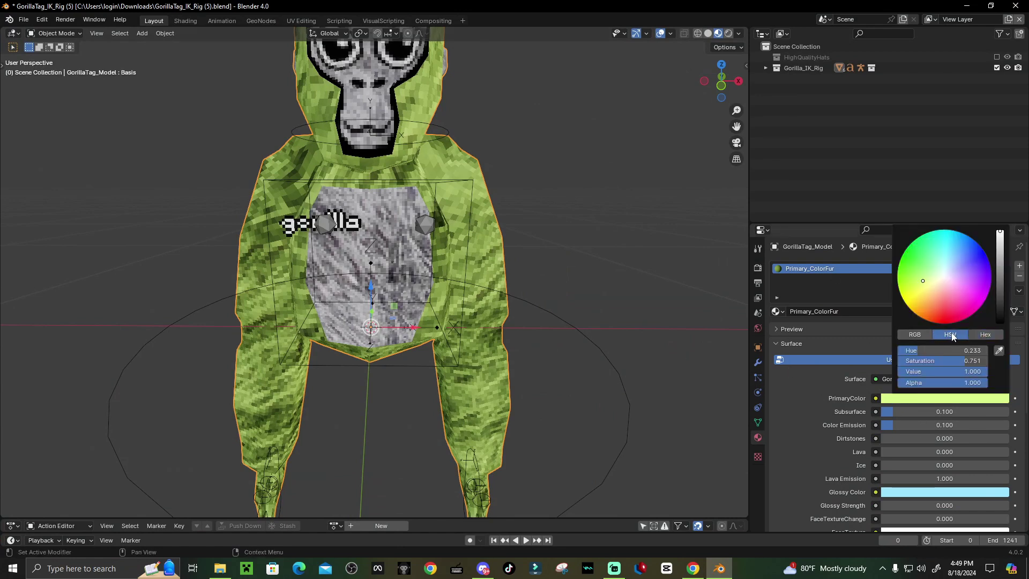
click(985, 335)
click(943, 350)
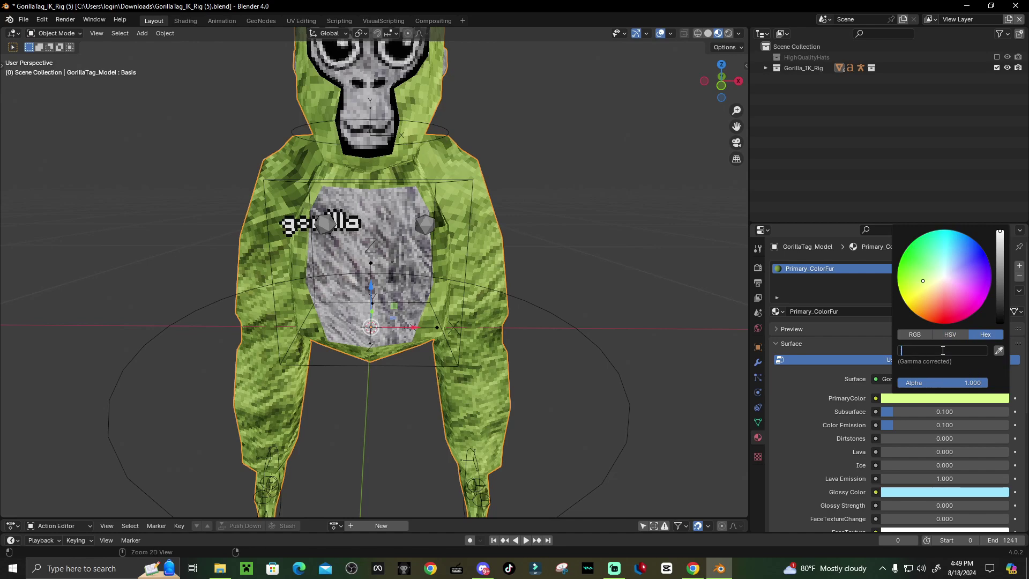
text(00DEFF)
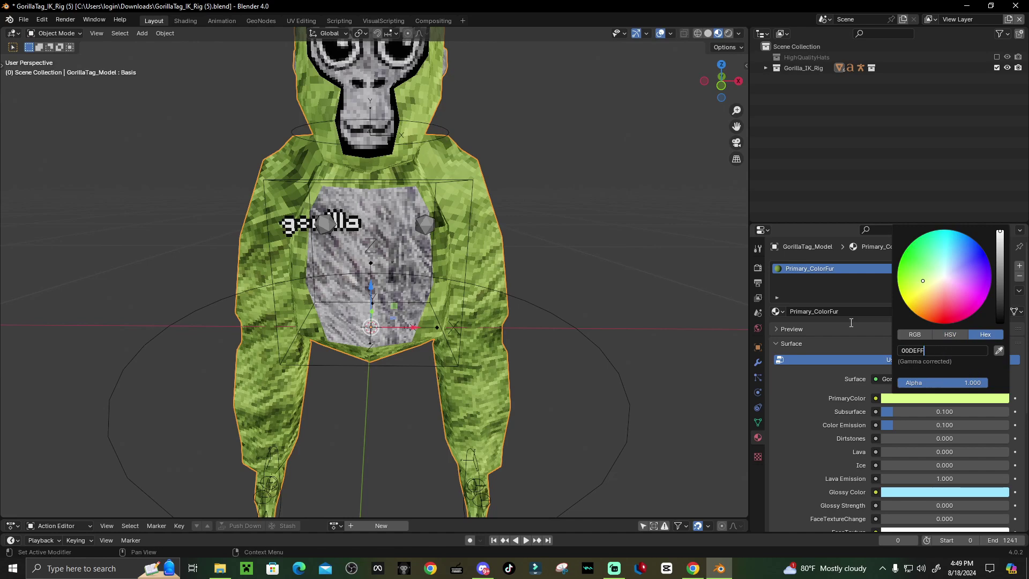
key(Return)
- Select the name tag text on the gorilla's chest and enter Edit Mode for it
middle_drag(464, 258, 395, 258)
click(352, 256)
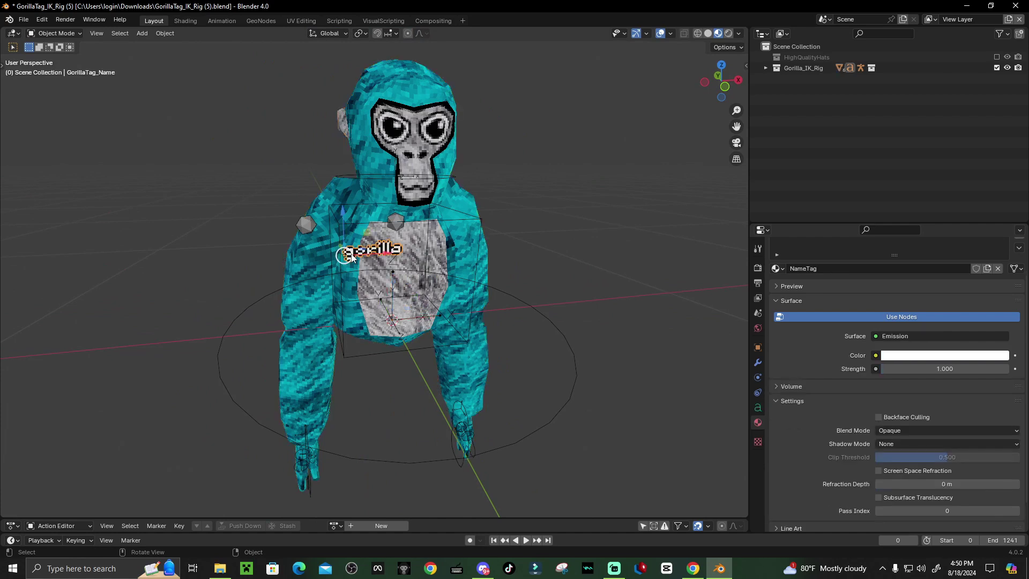
key(Tab)
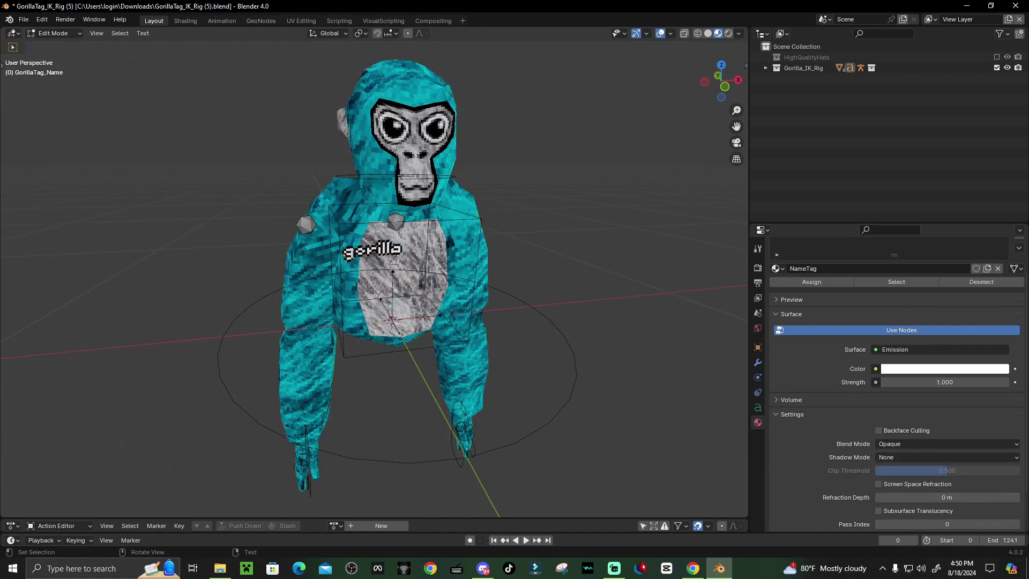
- Replace the name tag's wording with the test text ASFFFFAssss
key(BackSpace)
key(BackSpace)
key(BackSpace)
key(BackSpace)
text(ASFFFFAFA)
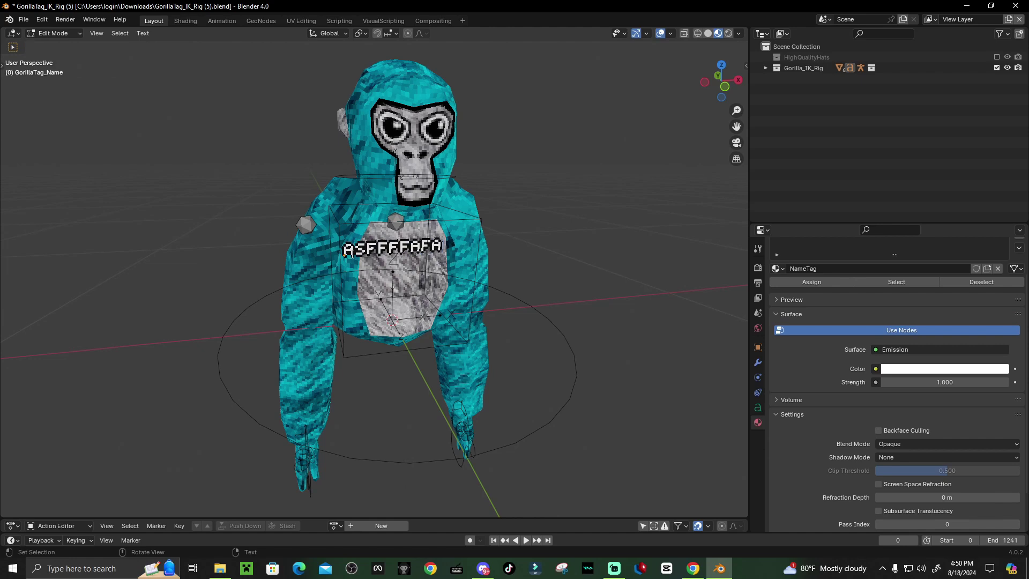
key(BackSpace)
key(BackSpace)
text(ssss)
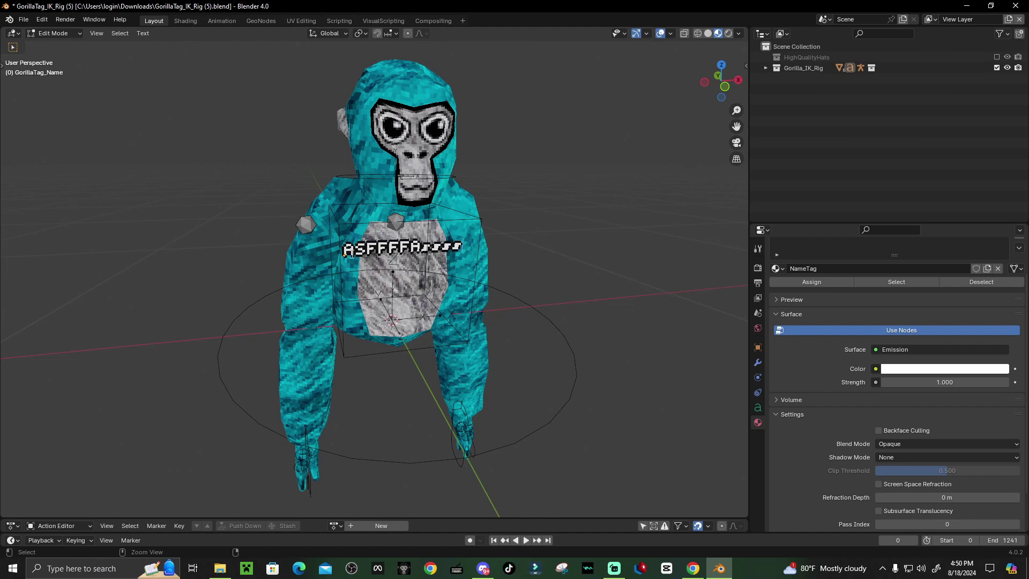
- Replace the whole name tag text with POOPMANCURLY and return to Object Mode
key(ctrl+a)
key(BackSpace)
text(POOFMANCURLY)
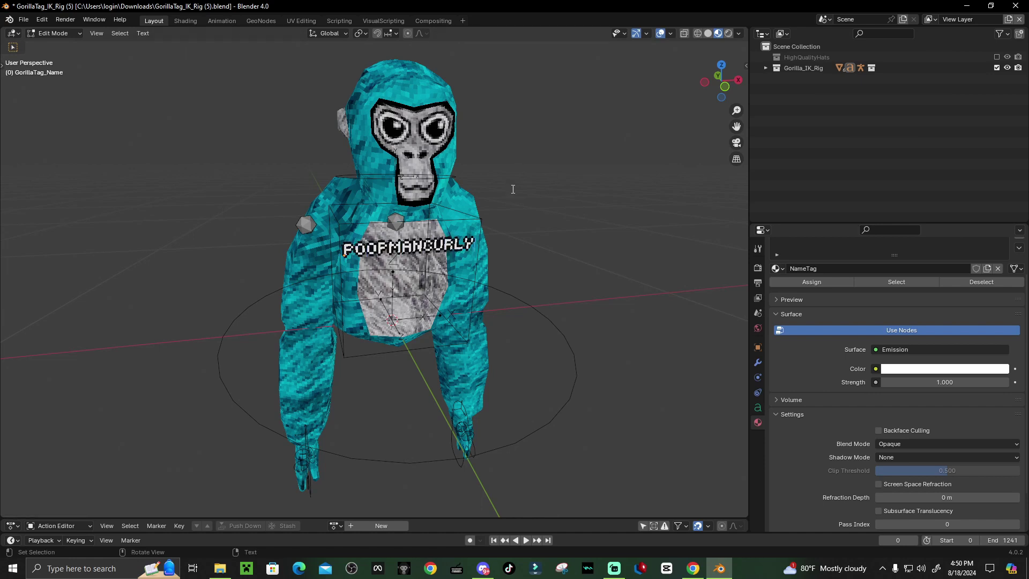
key(Tab)
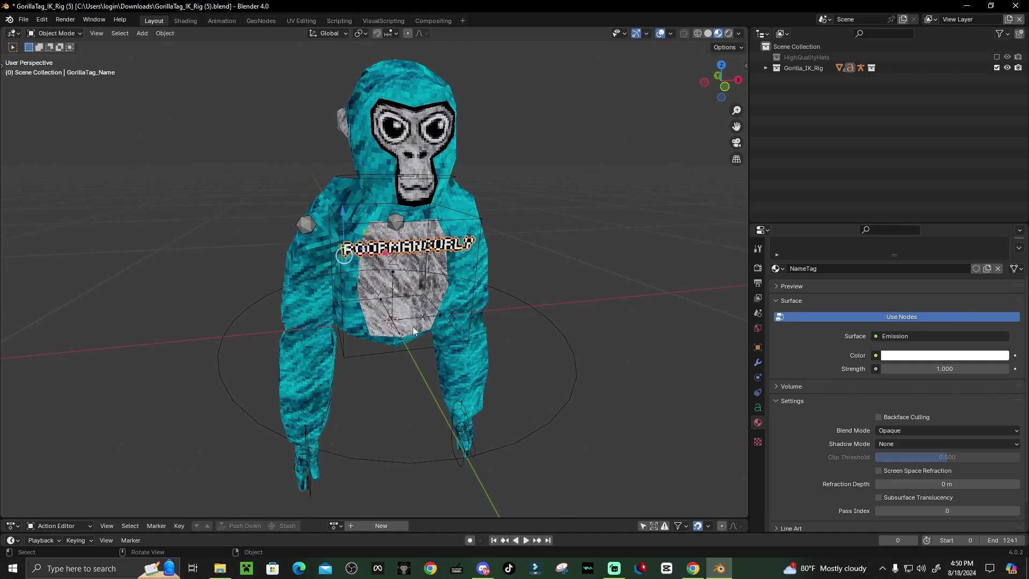
- Enlarge the name tag with the Scale tool and move it along the X axis to centre it across the gorilla's chest
middle_drag(537, 269, 522, 280)
scroll(388, 294, up, 4)
mouse_move(390, 294)
middle_down()
mouse_move(470, 273)
mouse_move(403, 294)
mouse_move(392, 284)
middle_up()
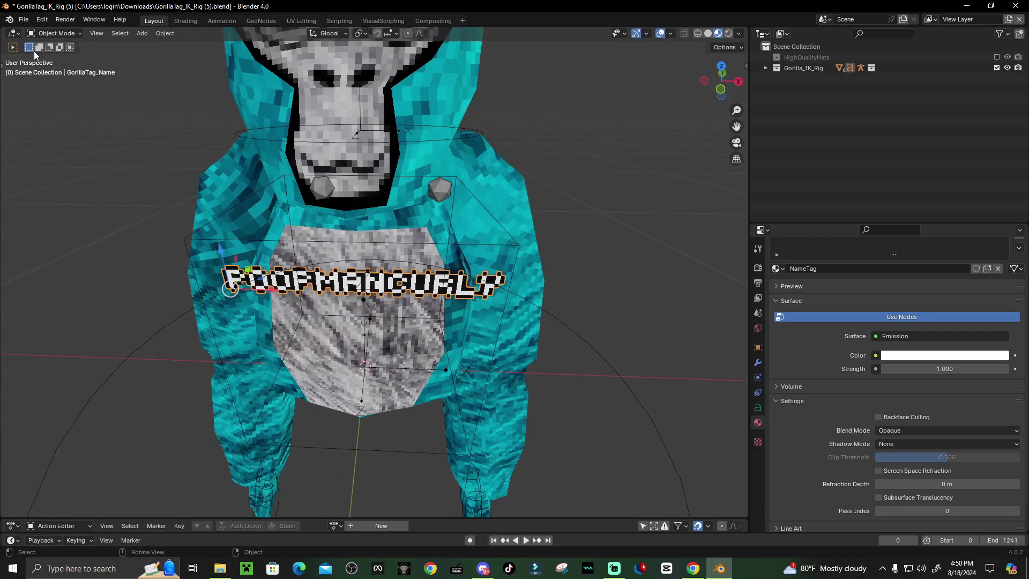
drag(3, 64, 38, 68)
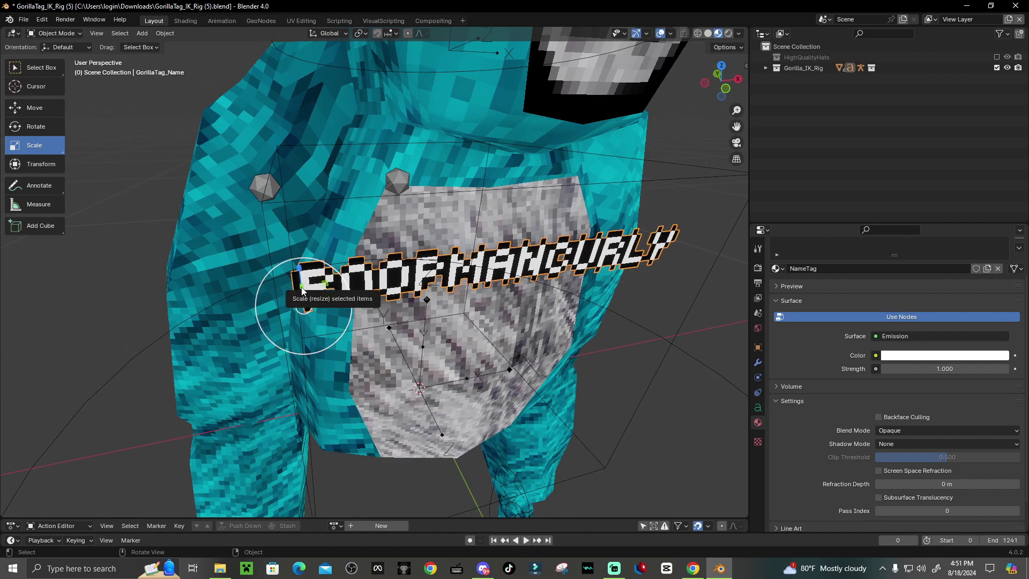
drag(324, 289, 328, 275)
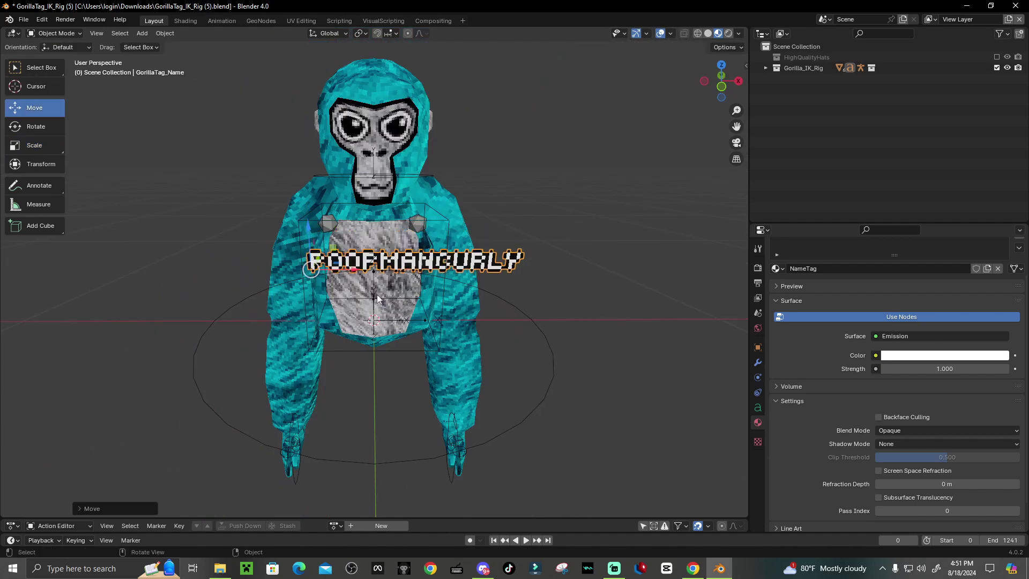
drag(352, 271, 317, 271)
- Raise the NameTag material's emission strength to 12.4 and shift its emission color toward blue
middle_drag(421, 210, 407, 191)
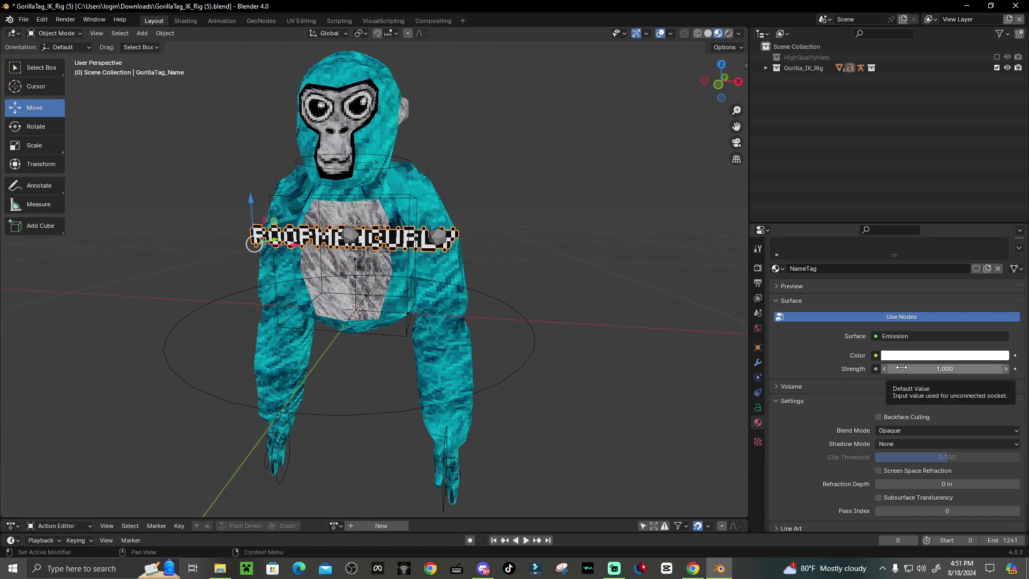
scroll(918, 367, up, 2)
mouse_move(918, 411)
mouse_down()
mouse_move(901, 411)
mouse_move(986, 411)
mouse_move(926, 411)
mouse_up()
click(893, 398)
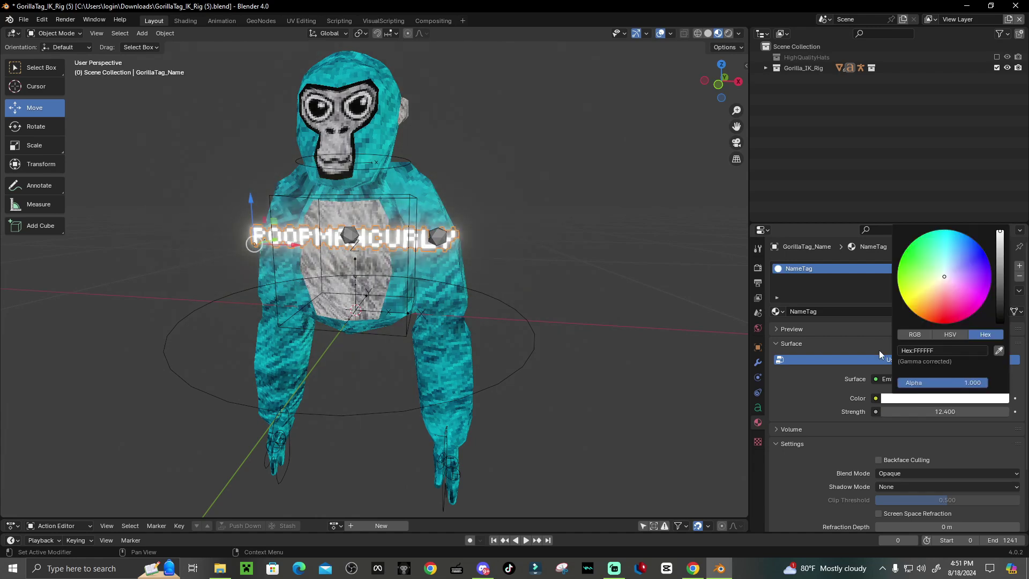
mouse_move(945, 277)
mouse_down()
mouse_move(924, 234)
mouse_move(915, 241)
mouse_move(977, 242)
mouse_up()
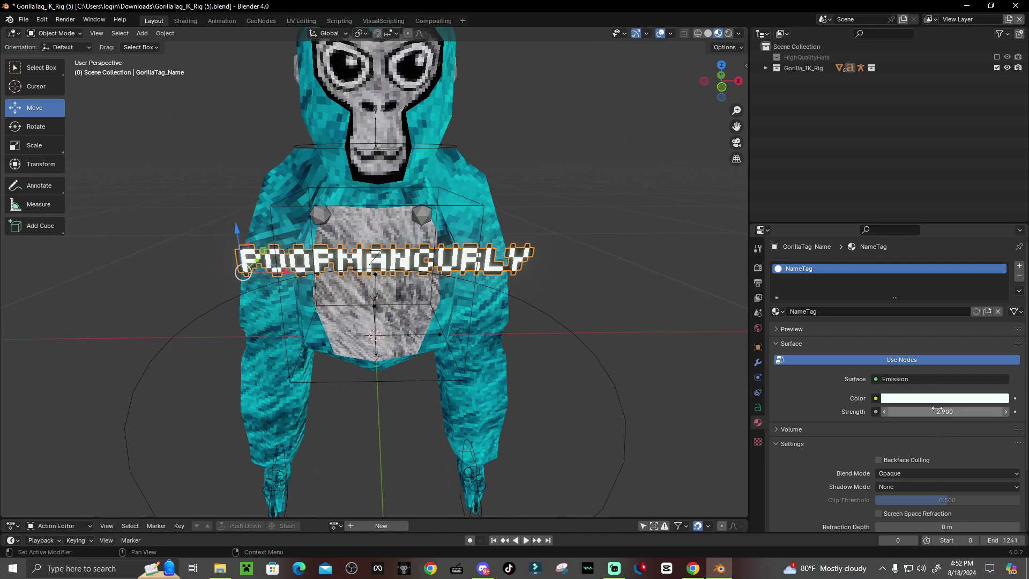
- Select the gorilla's IK rig armature and switch it from Object Mode to Pose Mode
middle_drag(458, 264, 529, 338)
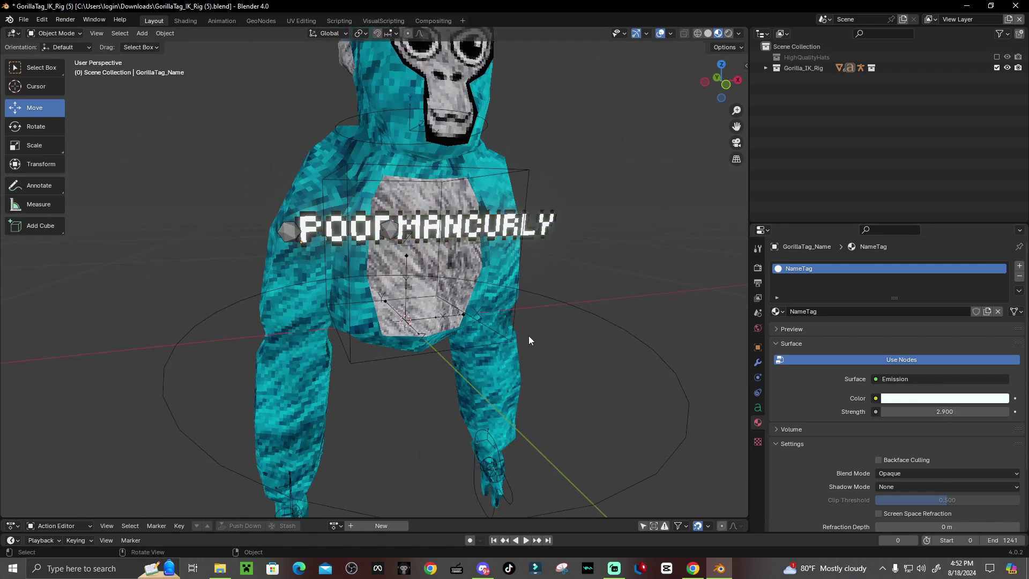
scroll(593, 355, down, 2)
middle_drag(527, 182, 548, 191)
key(r)
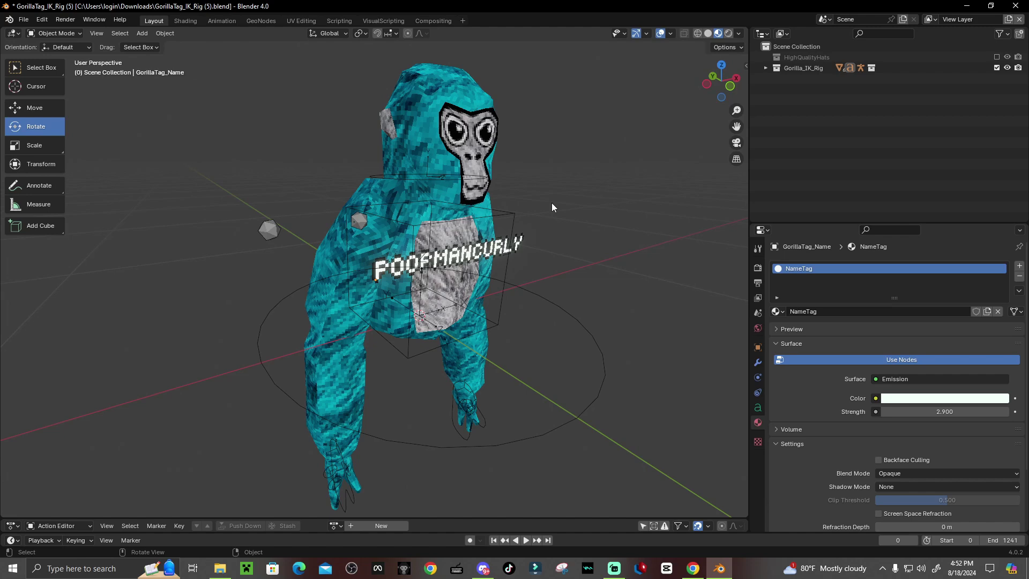
click(508, 215)
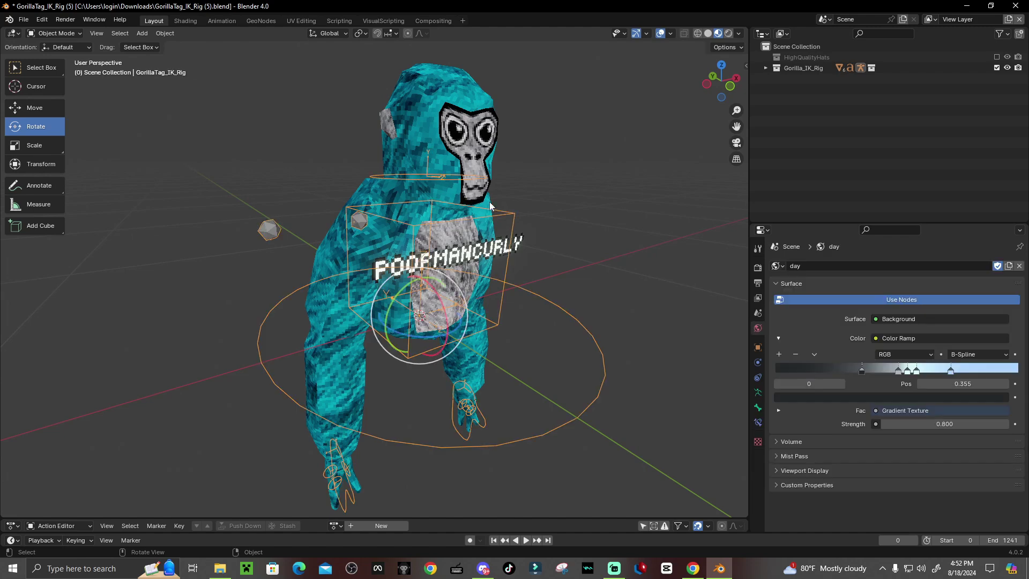
click(65, 34)
click(54, 69)
- Reposition the gorilla's left hand controller, moving it outward from the body
middle_drag(429, 380, 375, 426)
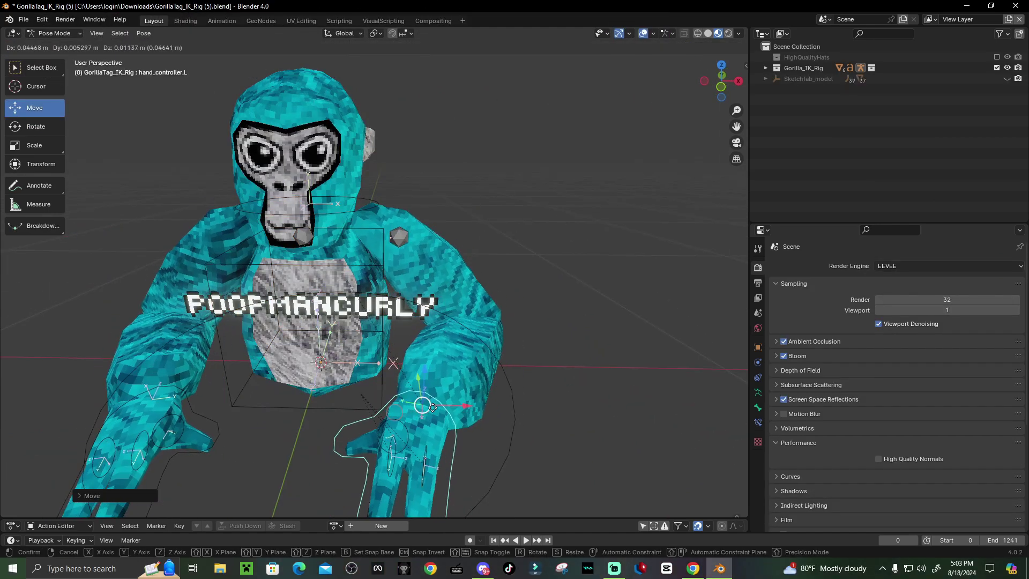
click(454, 406)
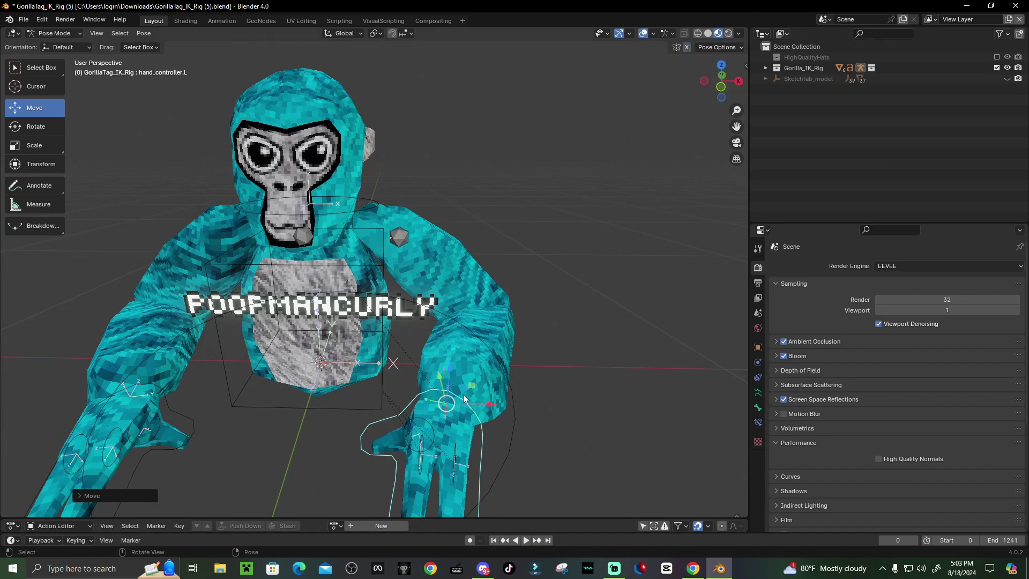
drag(454, 406, 472, 314)
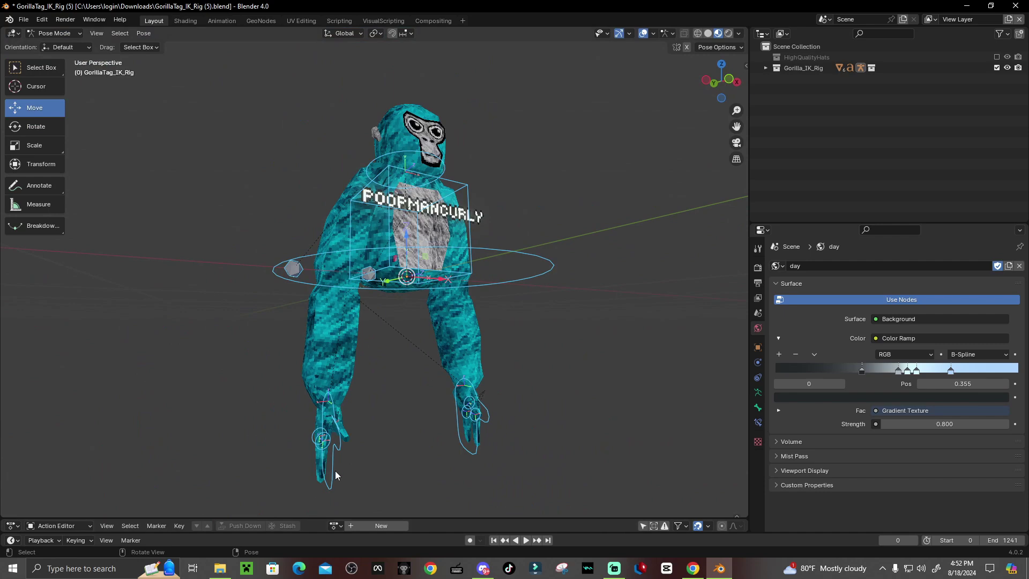
- Try moving, rotating and scaling the gorilla's right hand controller, including a stretch along the global Y axis
click(333, 472)
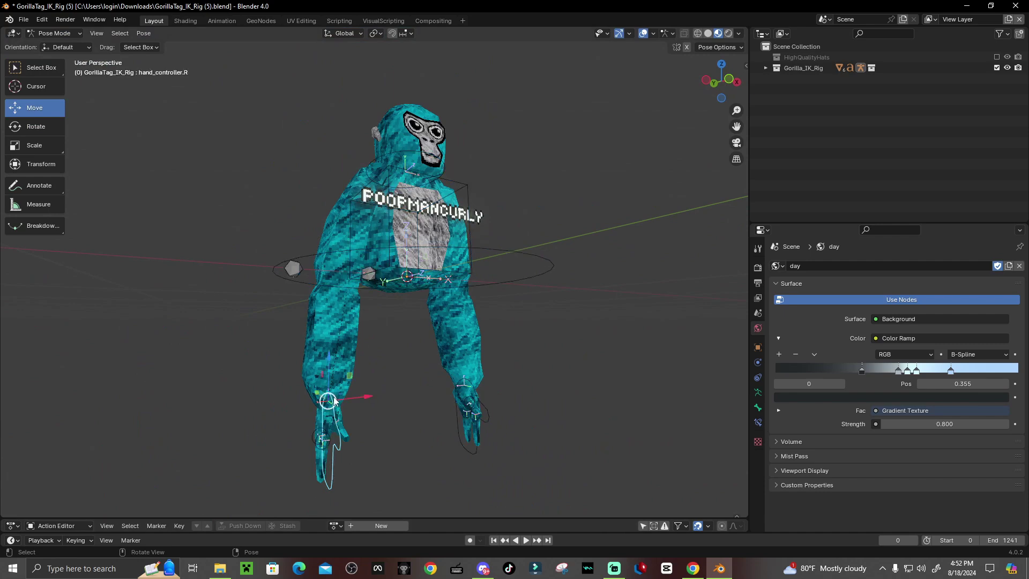
drag(333, 471, 253, 227)
click(42, 129)
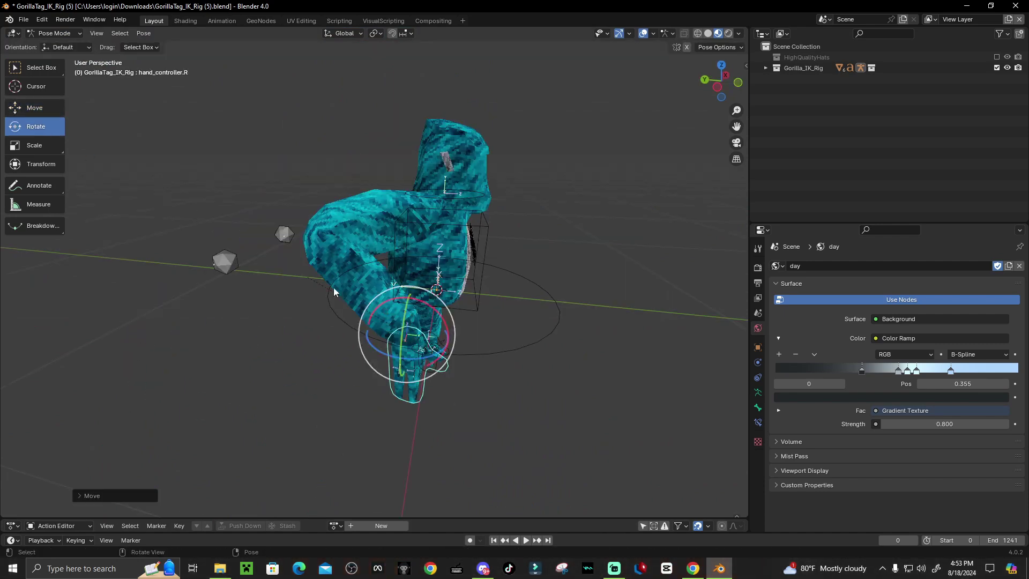
drag(427, 306, 444, 322)
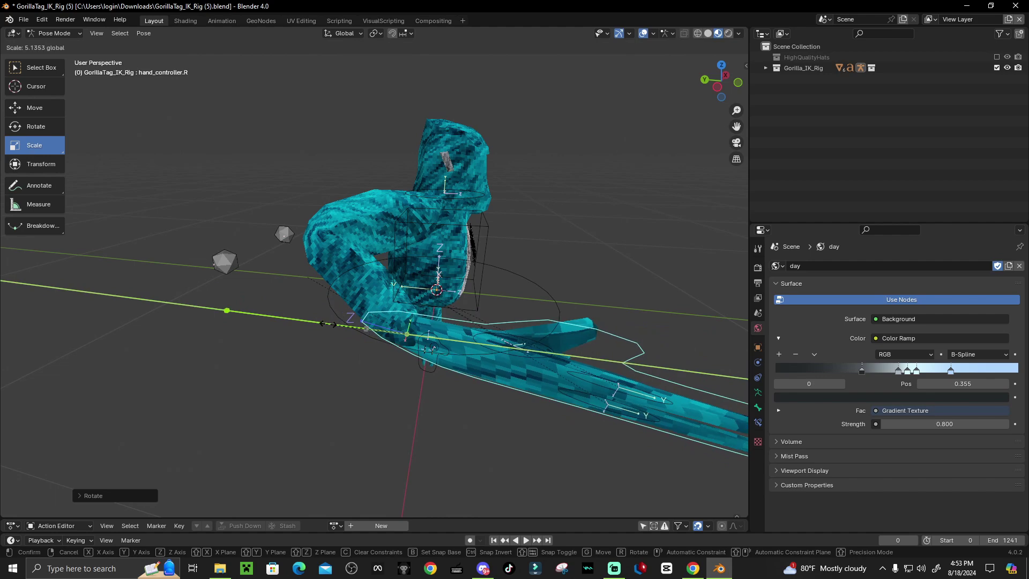
drag(329, 340, 385, 352)
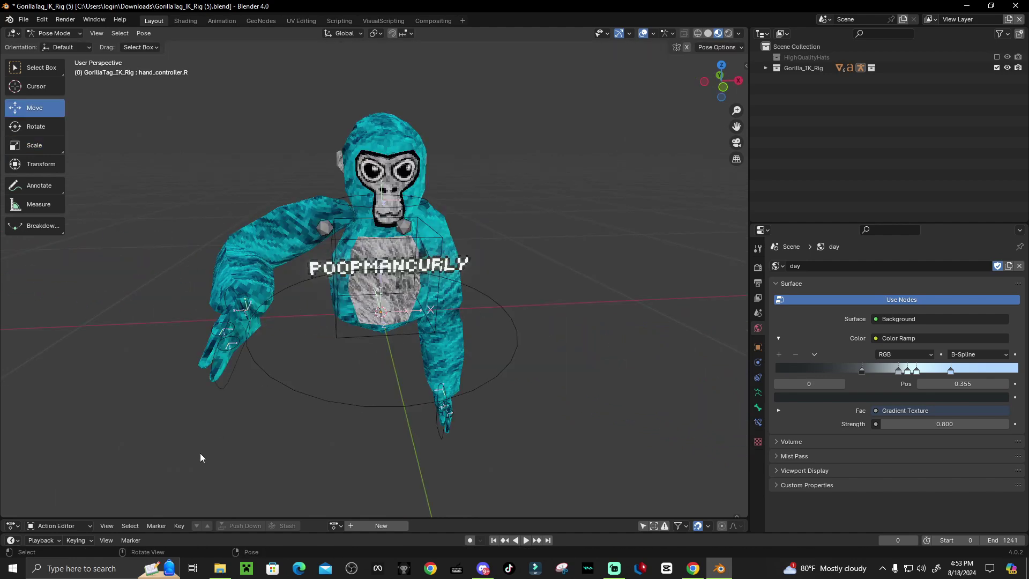
- Rotate the right hand controller so the fingers point upward and raise the hand to chest height
click(239, 340)
click(35, 126)
drag(252, 321, 271, 186)
click(34, 107)
drag(264, 268, 275, 193)
- Move the left hand controller forward about 0.37 m along the Y axis and rotate the hand
click(449, 423)
middle_drag(514, 335, 413, 332)
drag(412, 325, 304, 345)
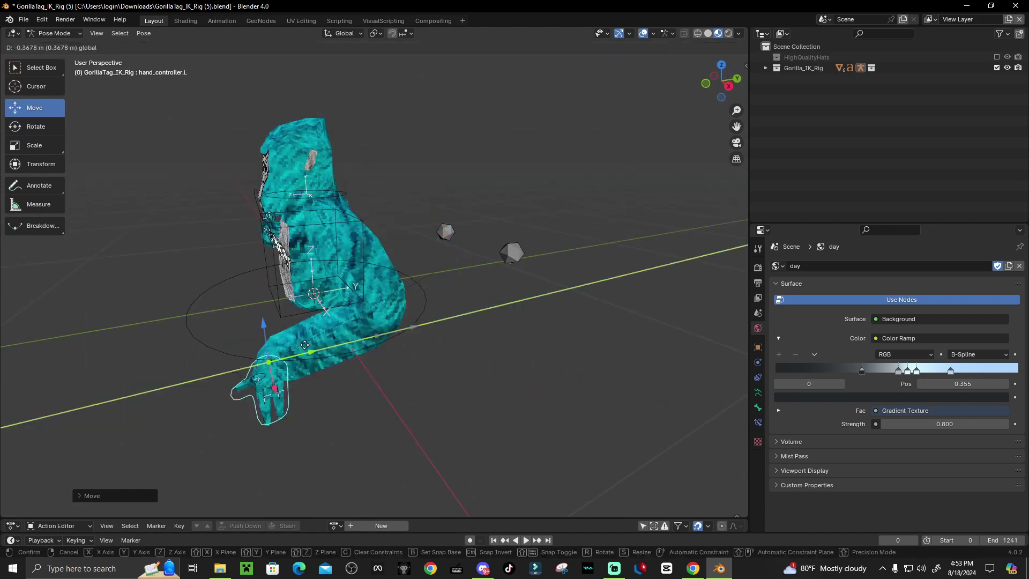
click(35, 126)
middle_drag(257, 322, 411, 310)
drag(412, 310, 476, 318)
click(476, 318)
- Show the scene's render properties and inspect the posed gorilla from the front
middle_drag(476, 319, 591, 288)
scroll(590, 288, up, 3)
scroll(591, 288, down, 1)
click(758, 268)
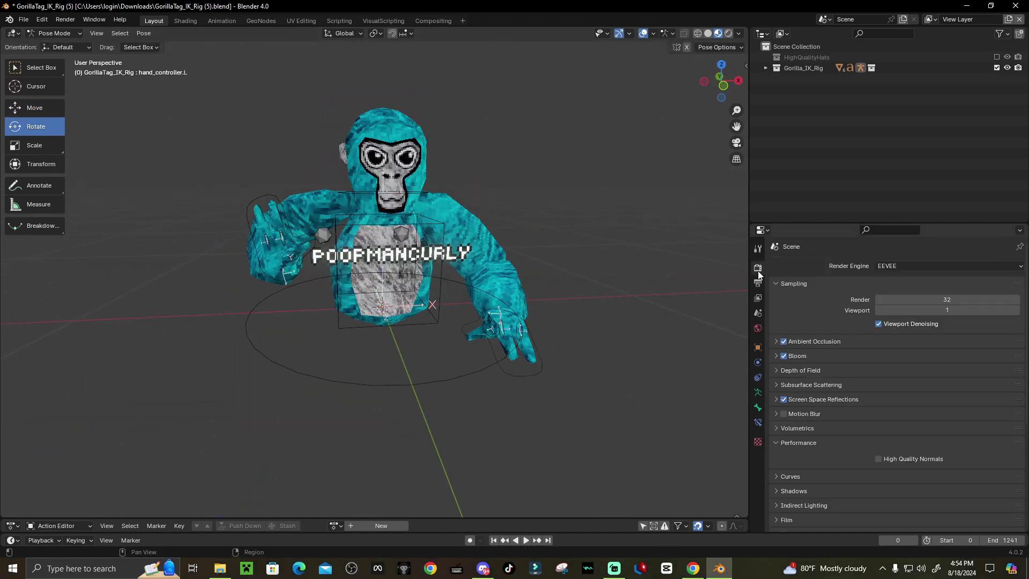
mouse_move(492, 234)
middle_down()
mouse_move(336, 262)
mouse_move(525, 247)
middle_up()
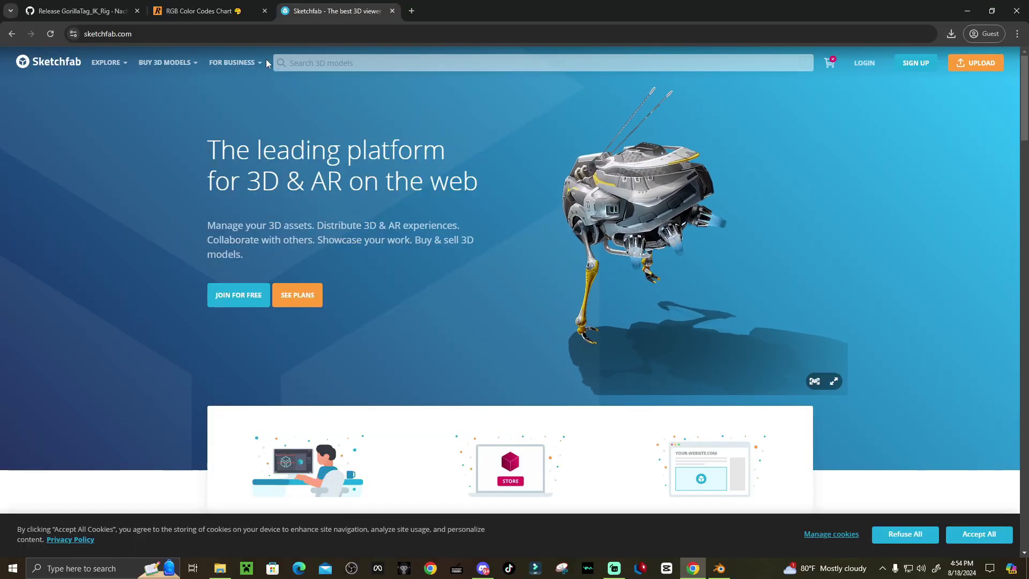
- On the Sketchfab site in the browser, search for GORILLA TAG models and browse the results for cosmetics
click(333, 63)
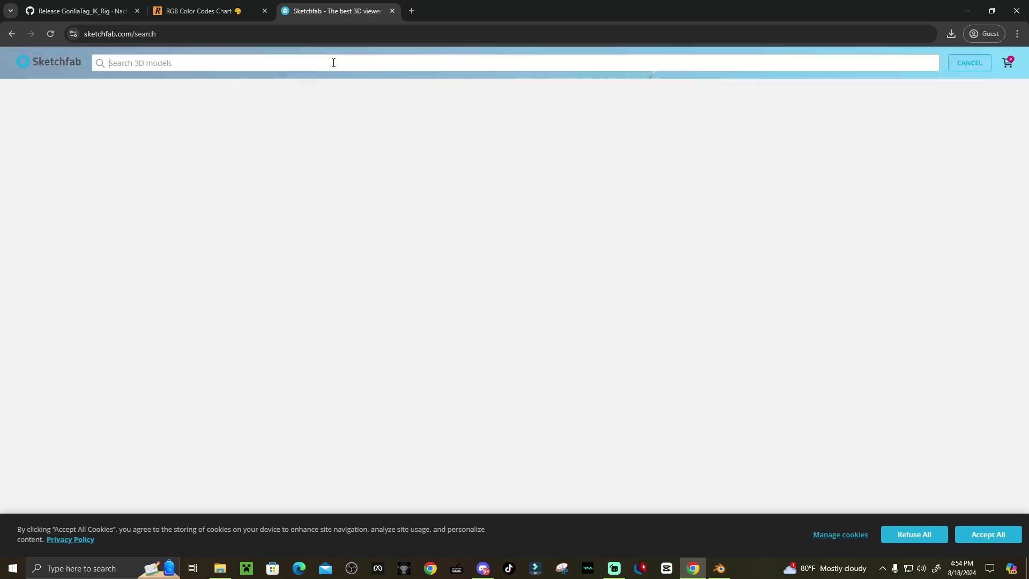
text(GORI)
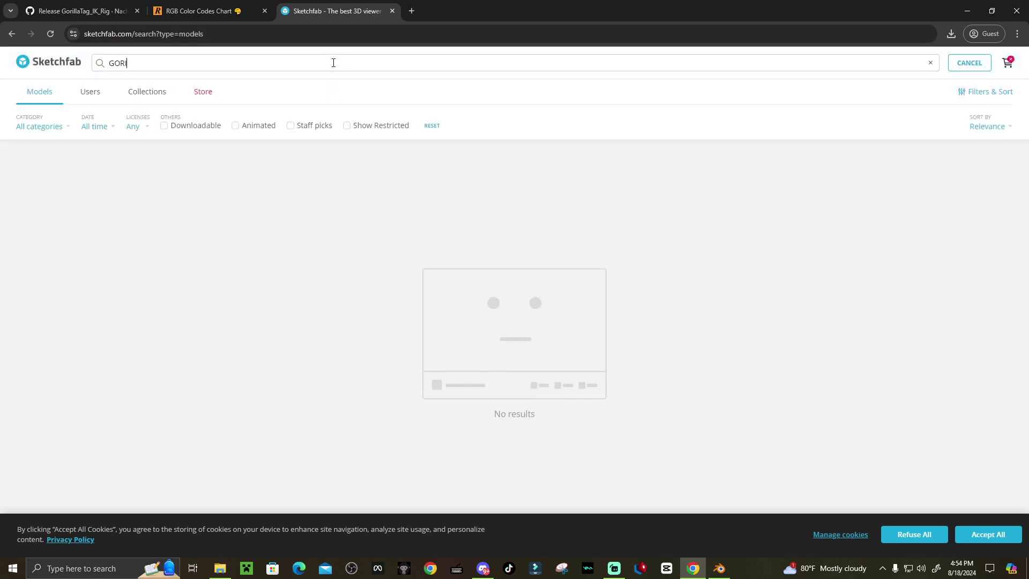
text(LLA TAG)
scroll(650, 384, down, 5)
scroll(746, 339, down, 12)
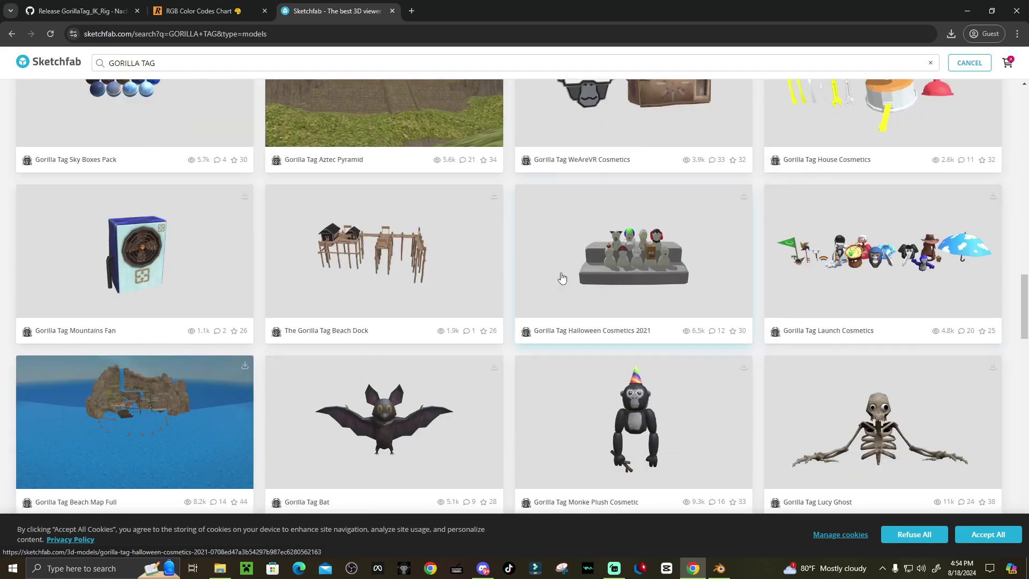
- Open the Gorilla Tag Launch Cosmetics model page and bring up its 3D model download options
click(862, 270)
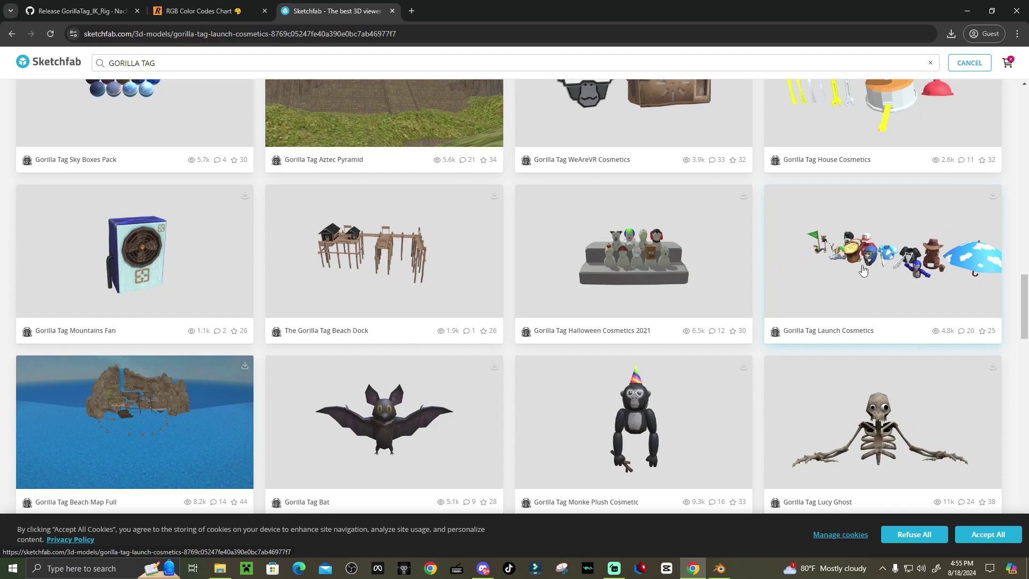
scroll(93, 383, down, 3)
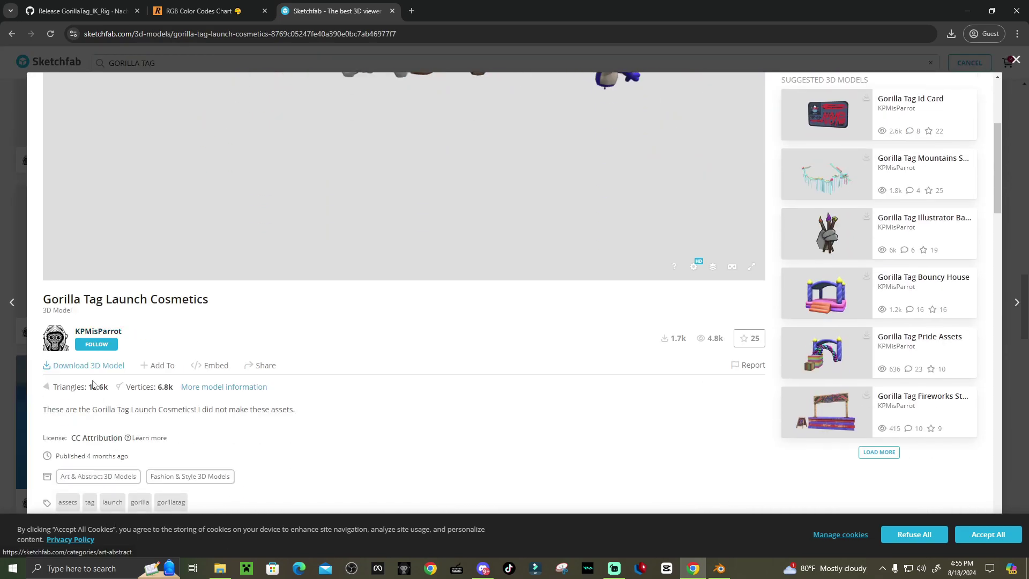
click(90, 366)
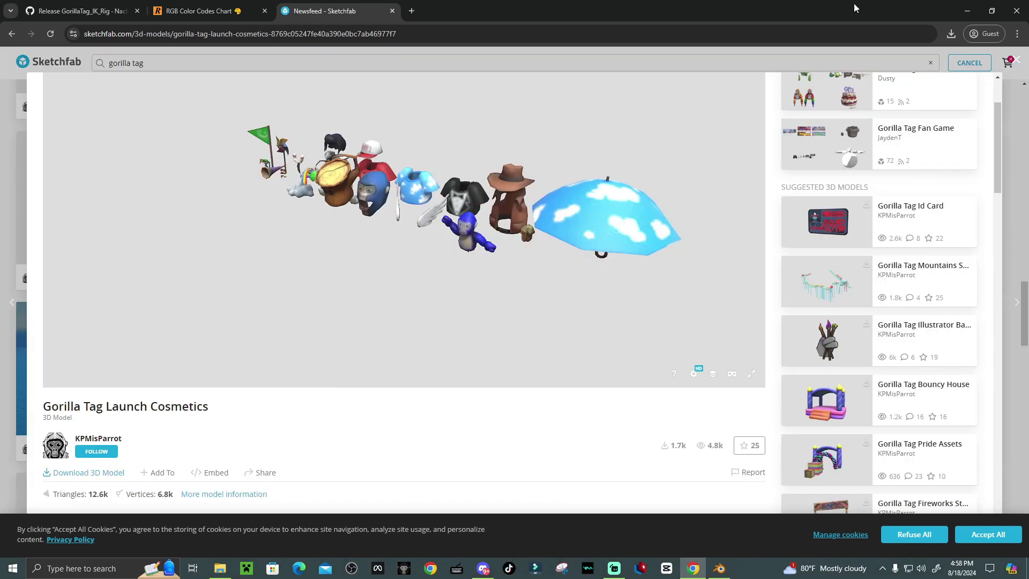
click(100, 474)
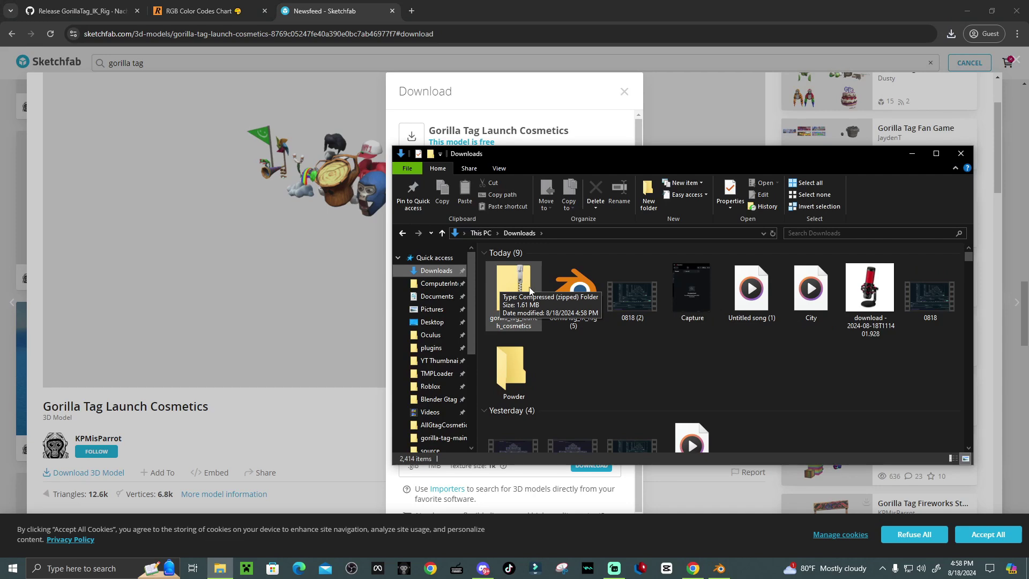
- Extract the gorilla_tag_launch_cosmetics zip archive in the Downloads folder
click(500, 282)
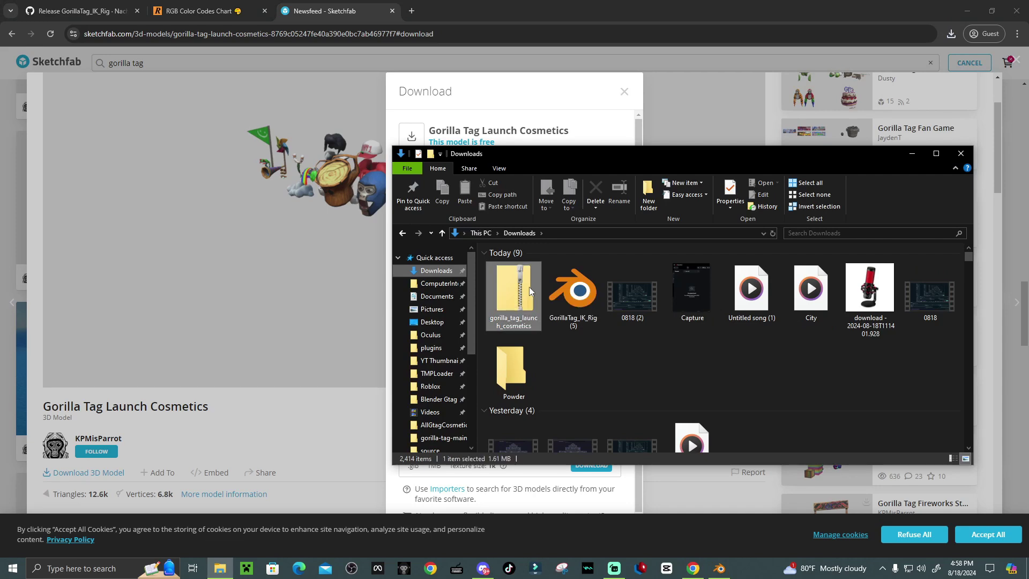
click(566, 157)
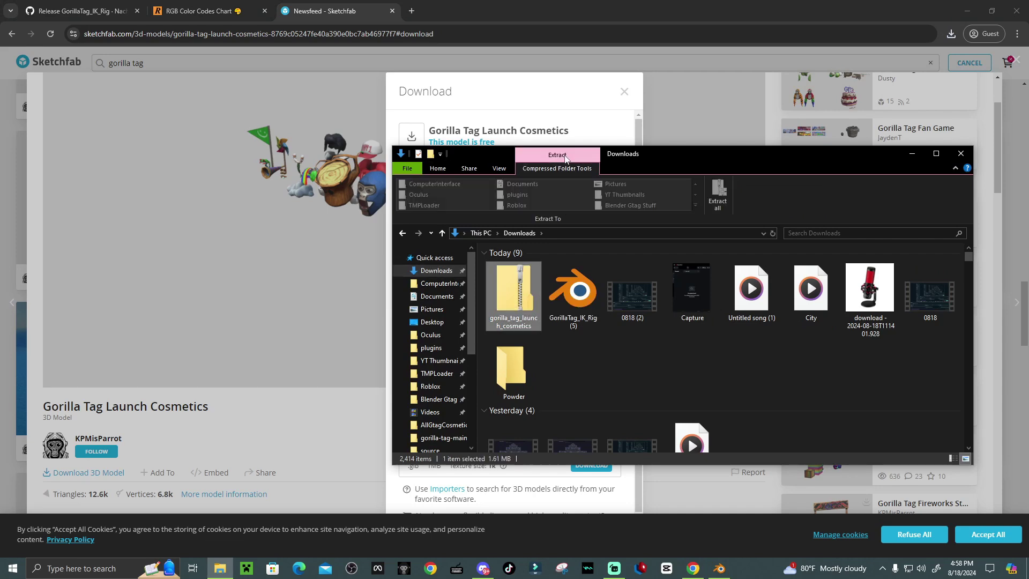
click(718, 193)
click(613, 391)
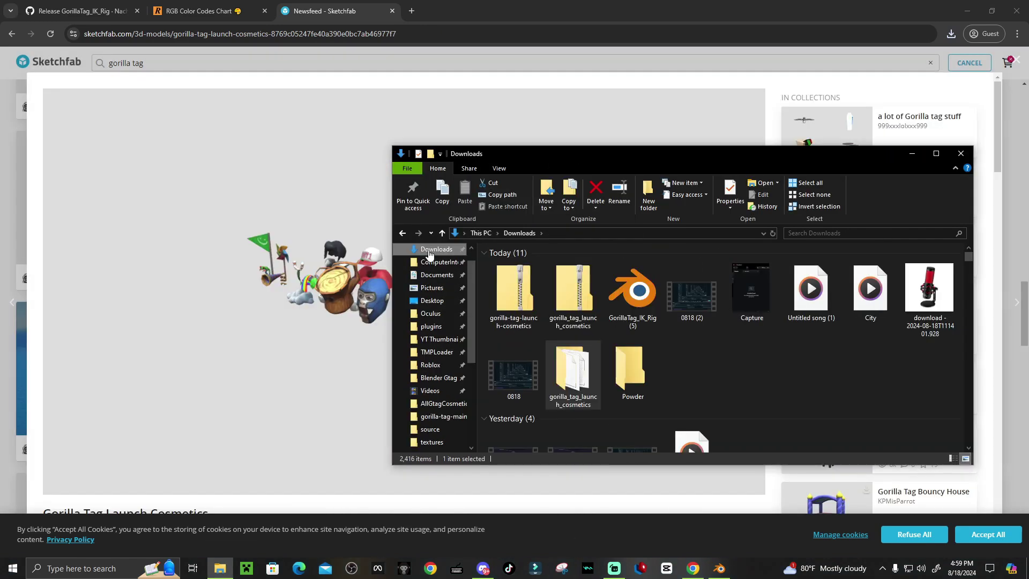
- Extract the gorilla-tag-launch-cosmetics zip archive into its own folder in Downloads
click(514, 289)
click(718, 193)
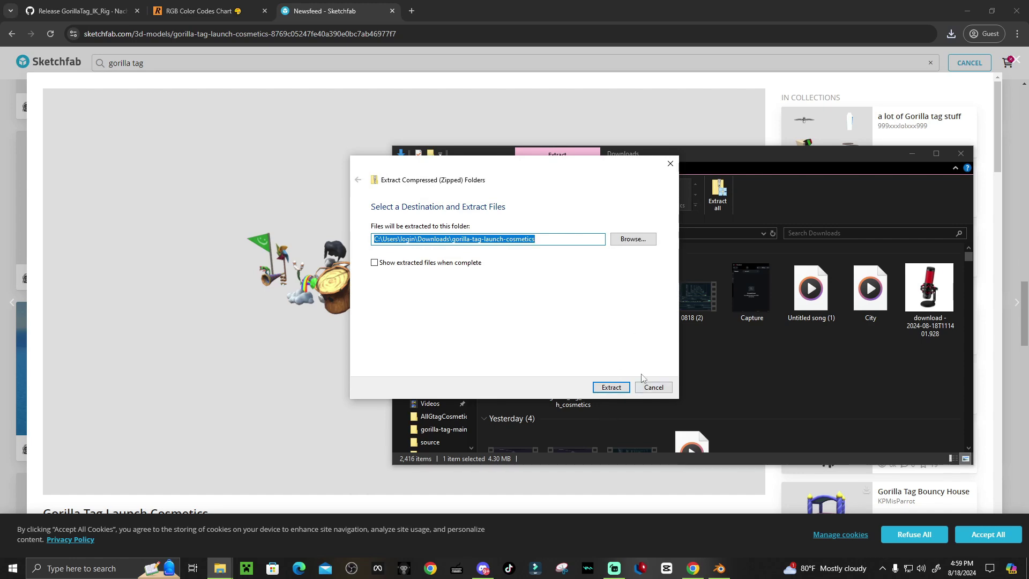
click(615, 390)
- Copy the GorillaTagLaunchCosmetics folder out of the inner zip archive into the extracted download's source folder
double_click(617, 385)
double_click(531, 265)
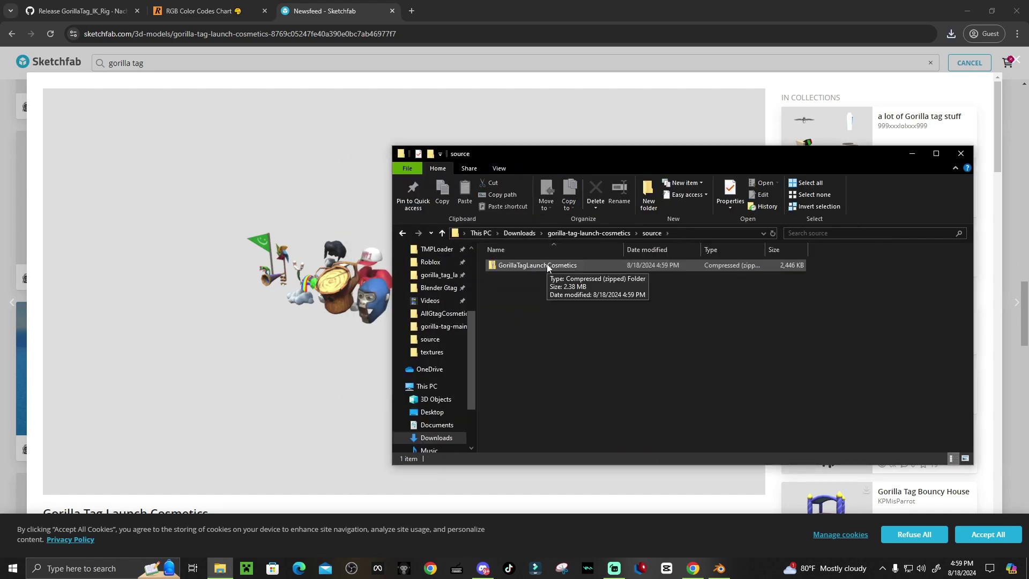
double_click(547, 263)
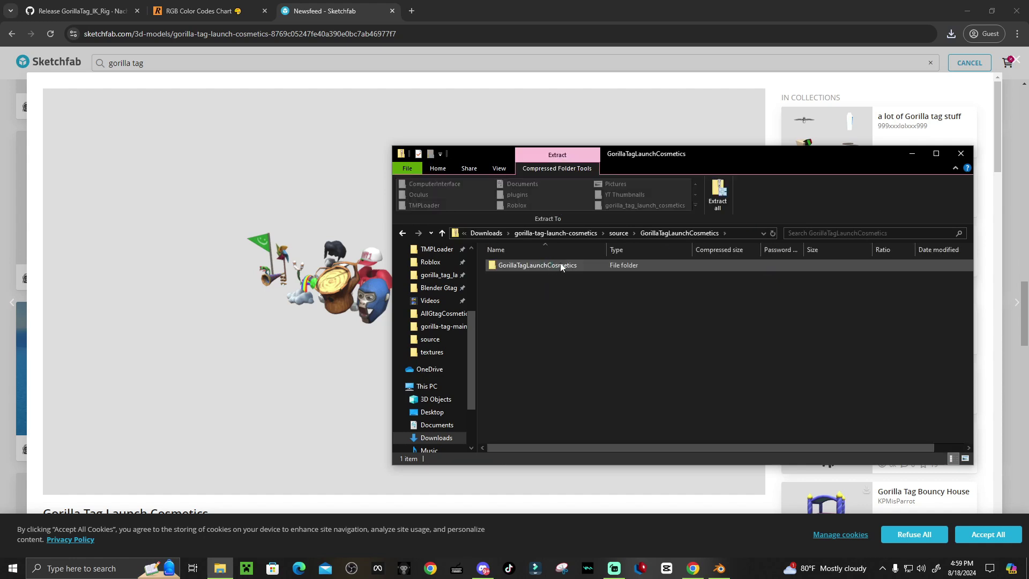
drag(561, 263, 620, 233)
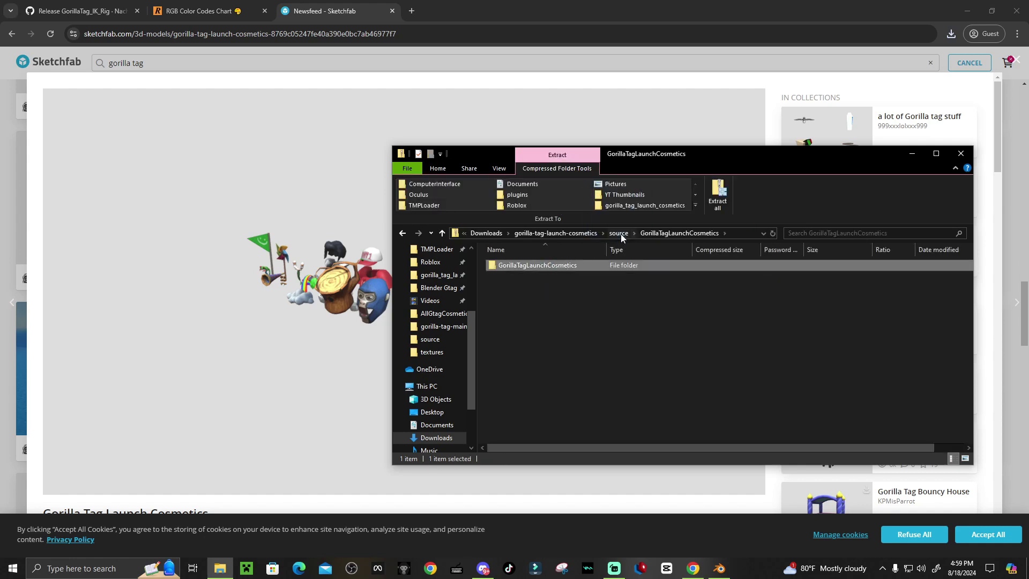
click(619, 233)
- Open the unzipped GorillaTagLaunchCosmetics folder and select its model file
click(551, 264)
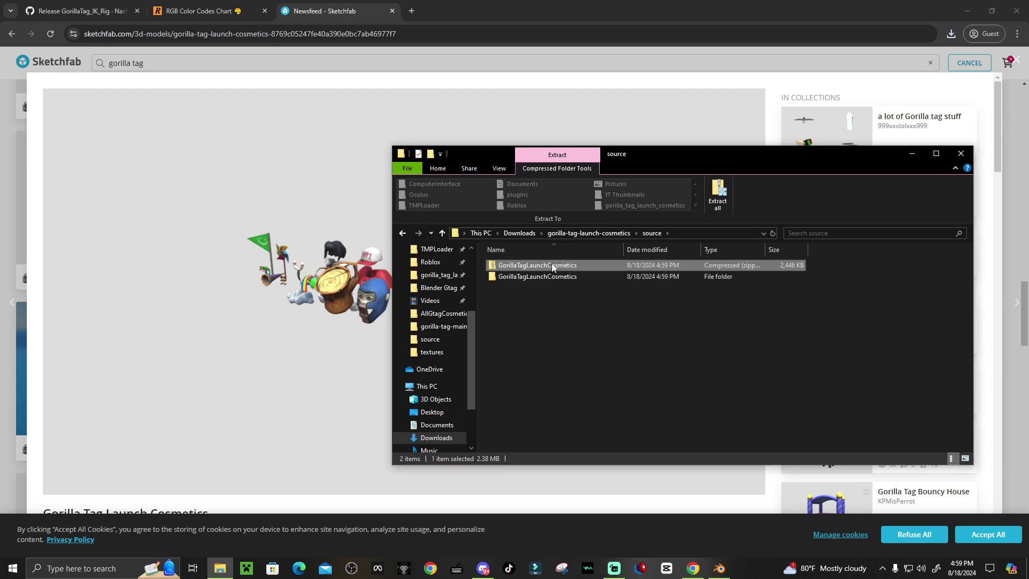
click(539, 276)
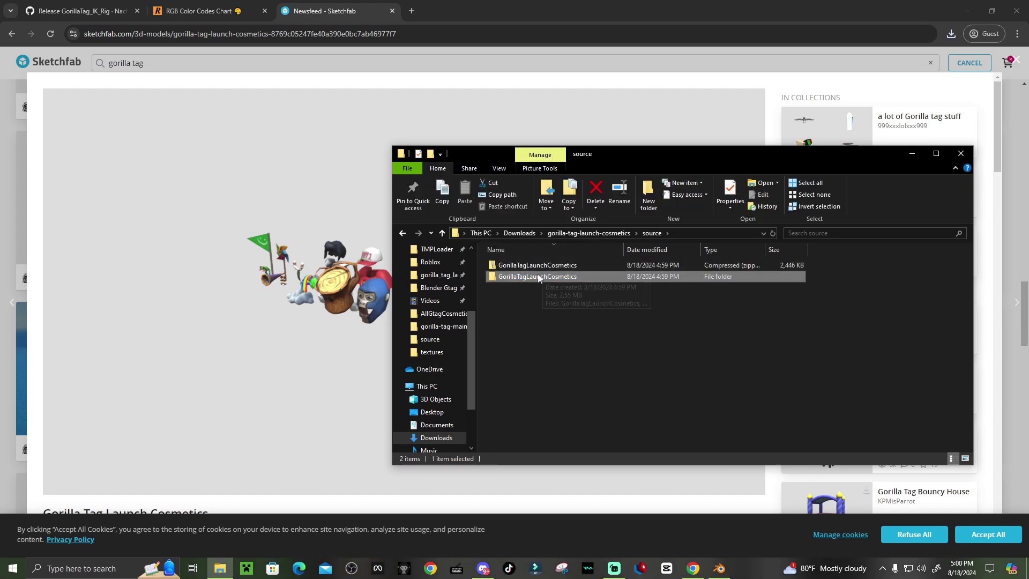
double_click(538, 276)
click(546, 274)
click(512, 275)
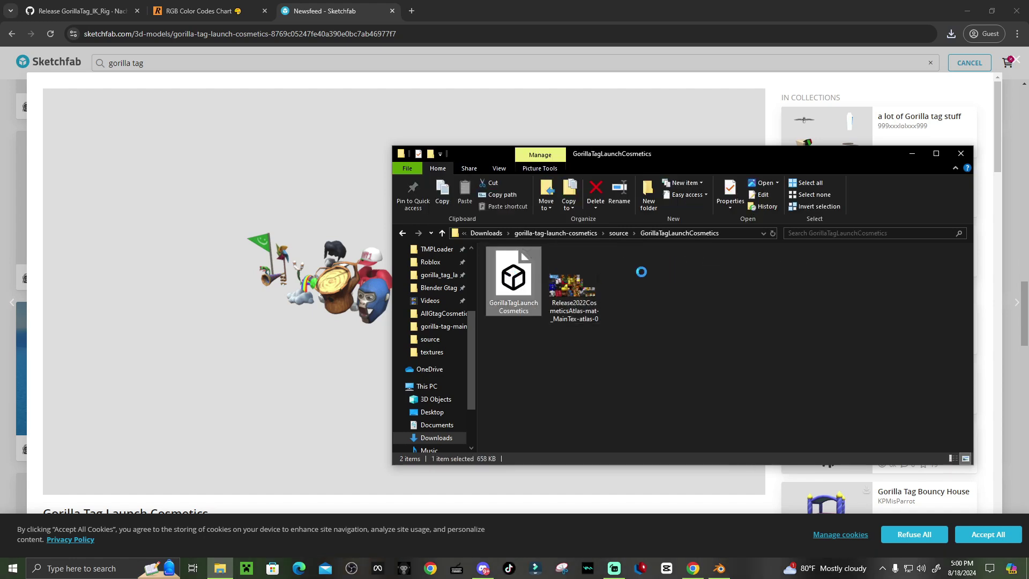
- Switch to Blender and import scene.gltf as glTF 2.0 from the gorilla_tag_launch_cosmetics folder inside Blender Gtag Stuff
key(alt+Tab)
click(23, 19)
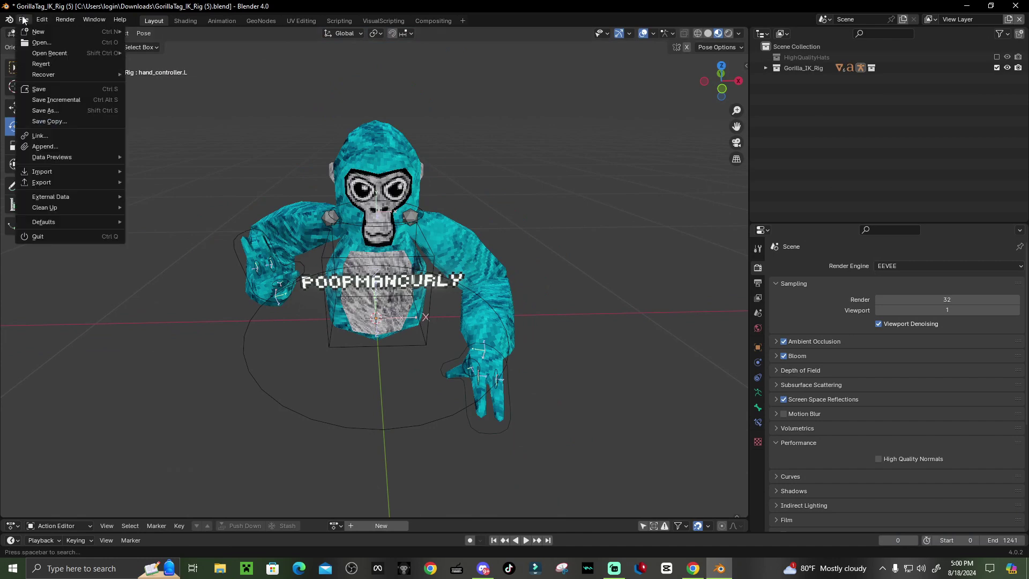
mouse_move(87, 172)
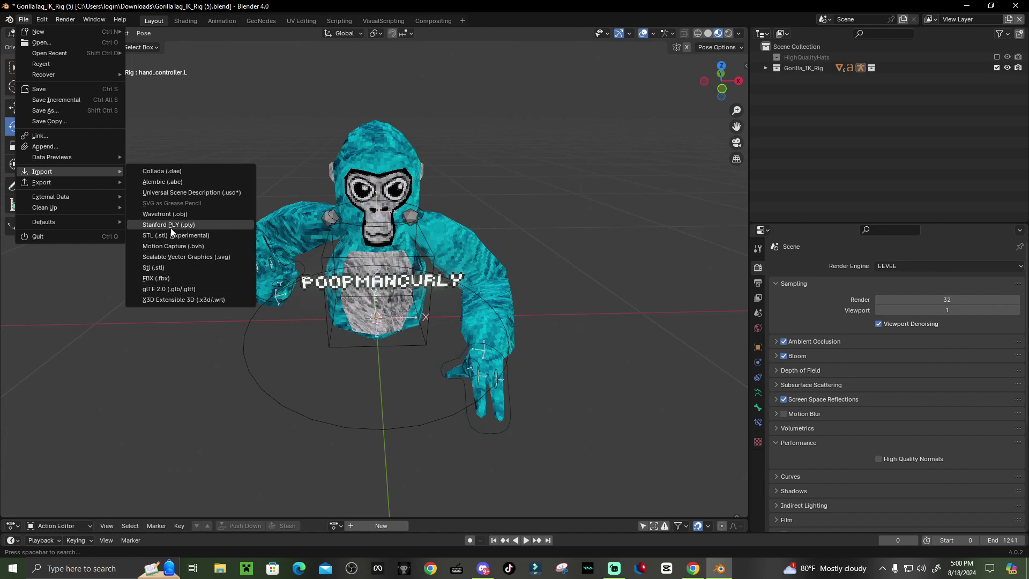
click(181, 289)
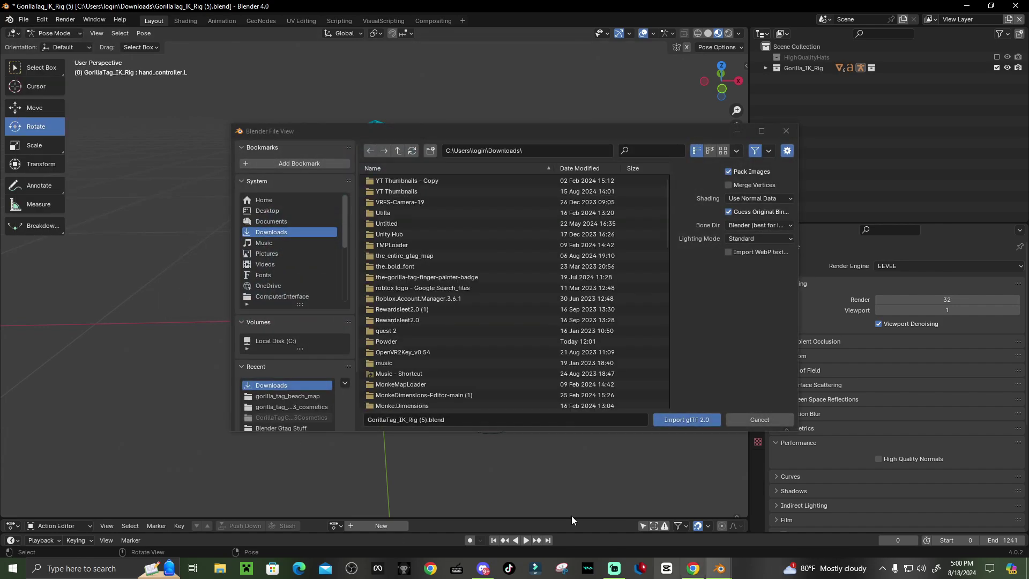
scroll(290, 269, down, 7)
click(290, 286)
click(587, 245)
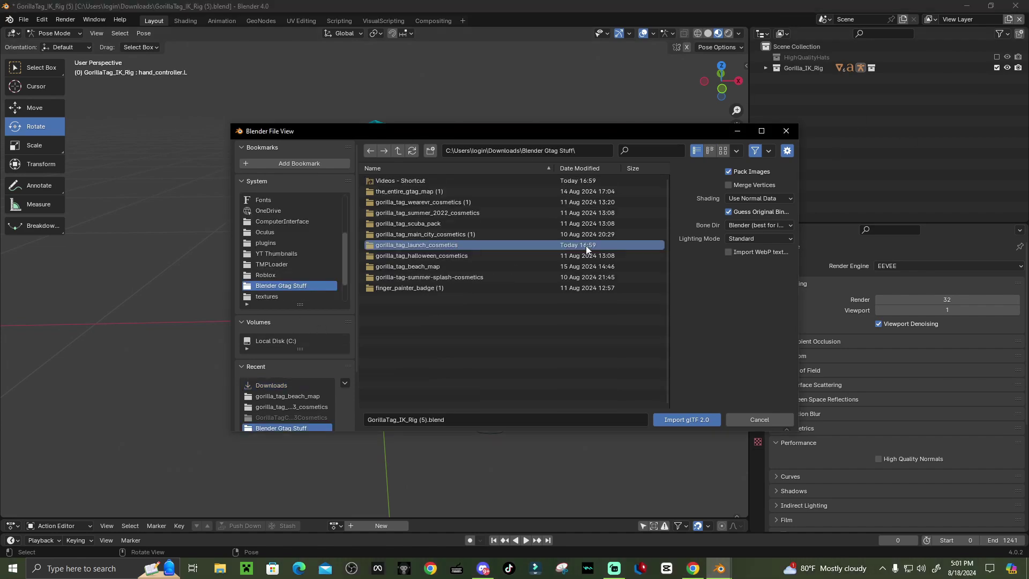
click(586, 245)
click(452, 193)
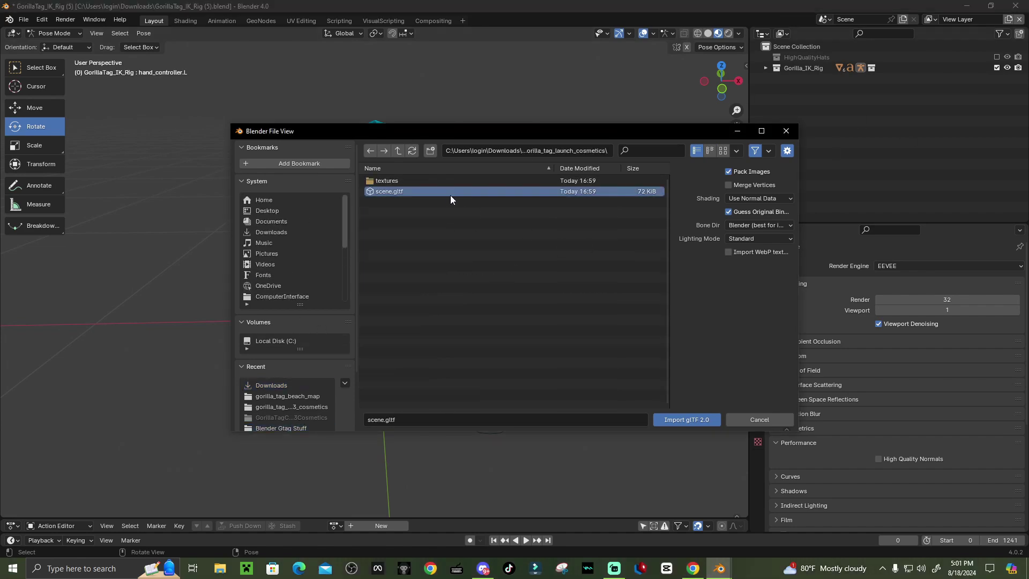
click(688, 419)
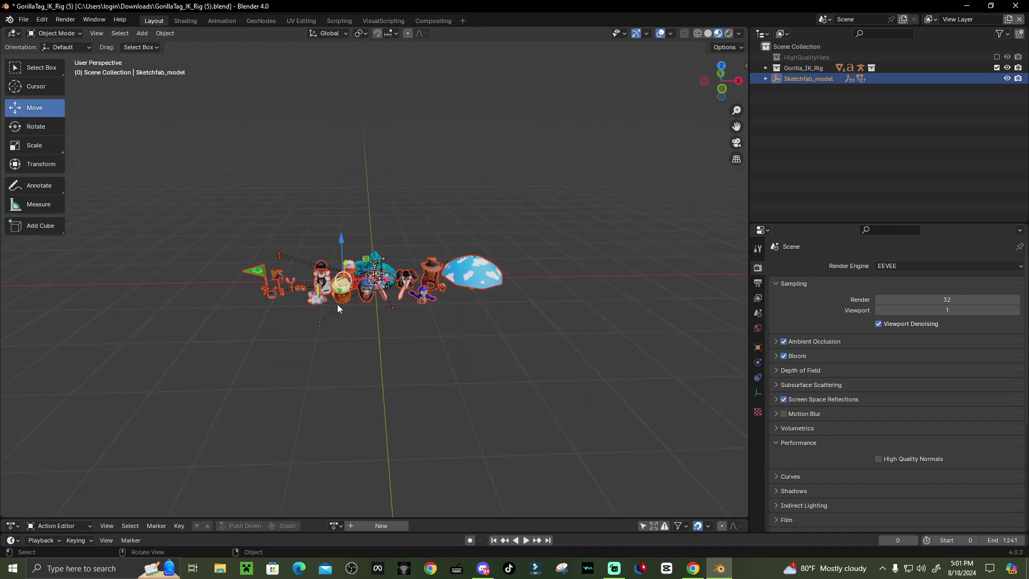
- Move the whole imported cosmetics set sideways, well clear of the gorilla rig
scroll(336, 304, down, 3)
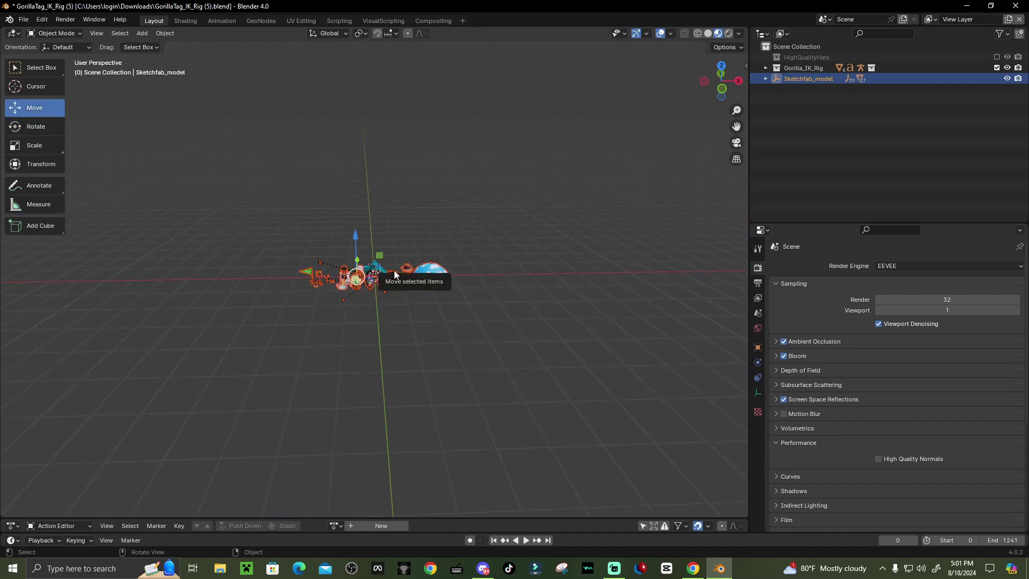
drag(394, 277, 126, 300)
middle_drag(127, 300, 291, 371)
- Move the tree stump cosmetic out of the set and fit it over the gorilla's head
click(249, 365)
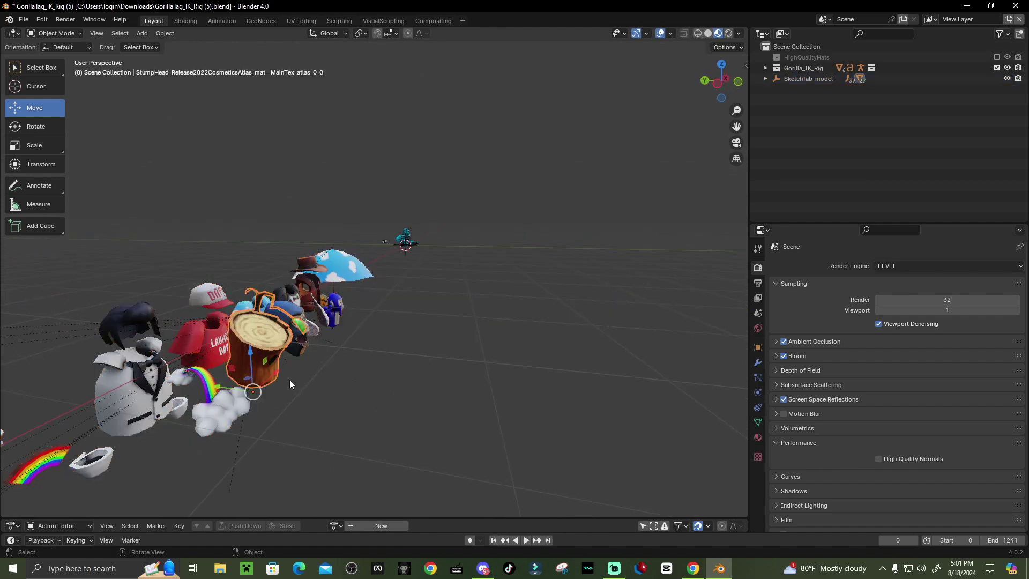
drag(275, 373, 455, 249)
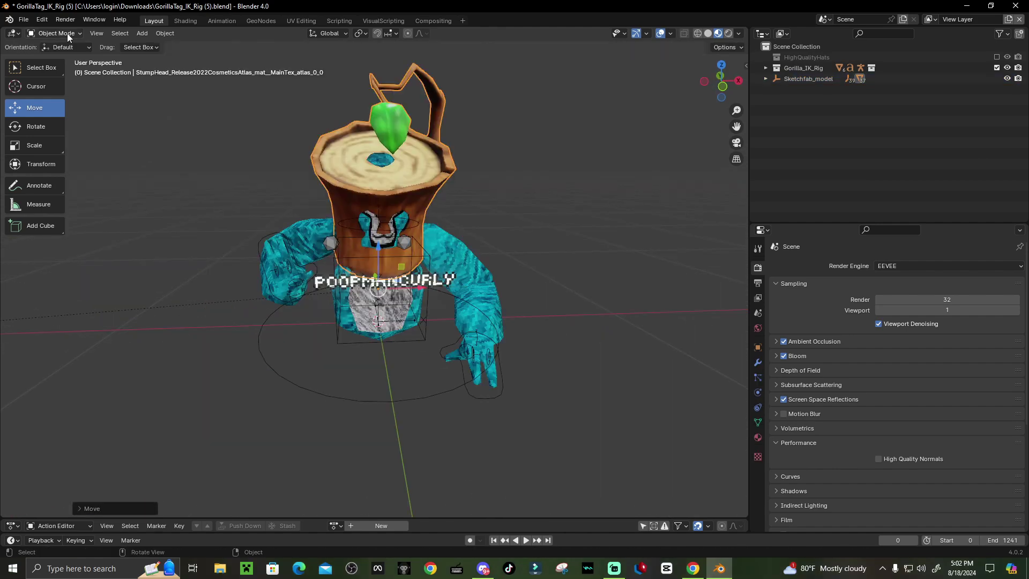
click(66, 33)
drag(374, 255, 374, 239)
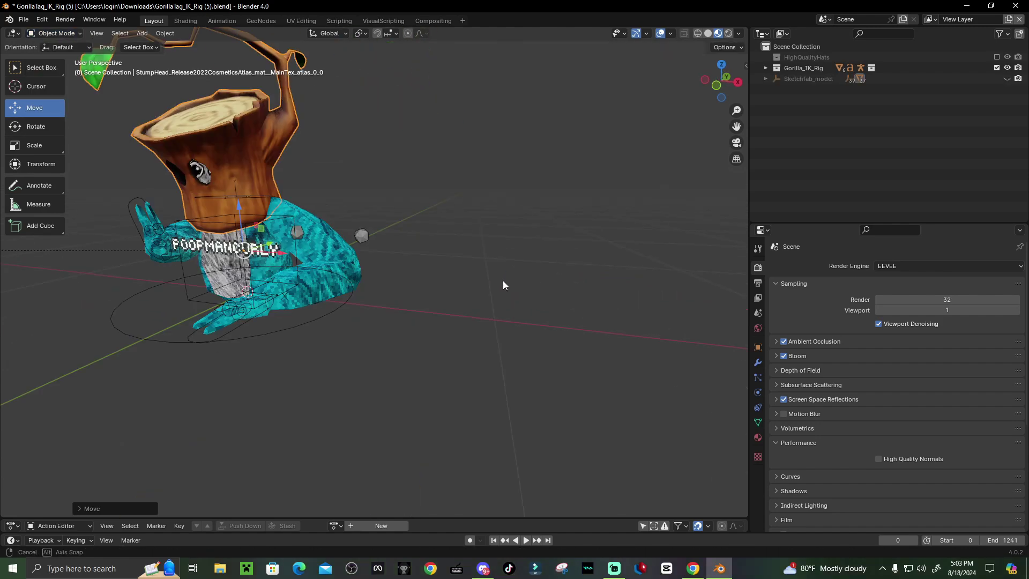
middle_drag(503, 281, 525, 284)
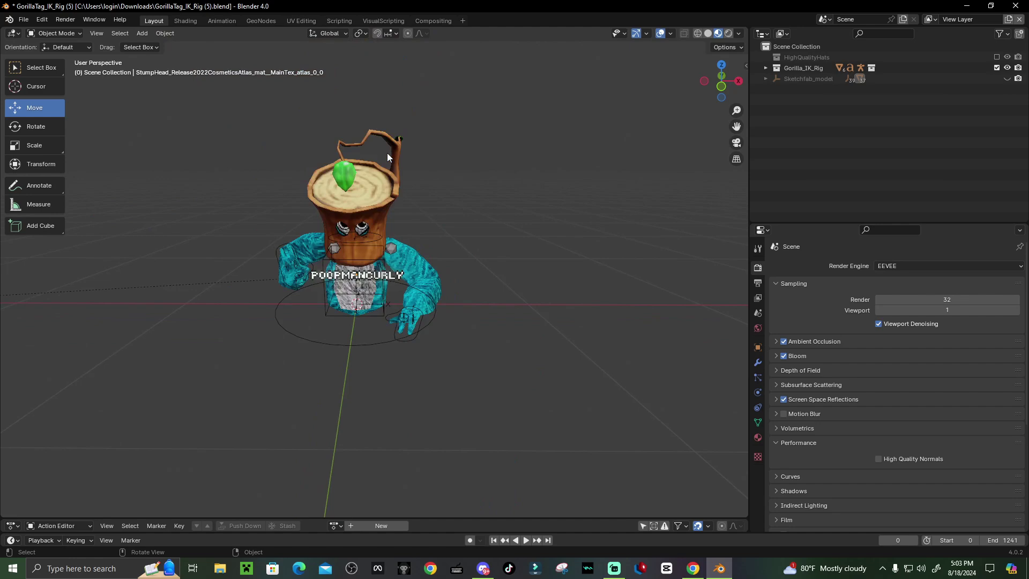
scroll(369, 207, up, 2)
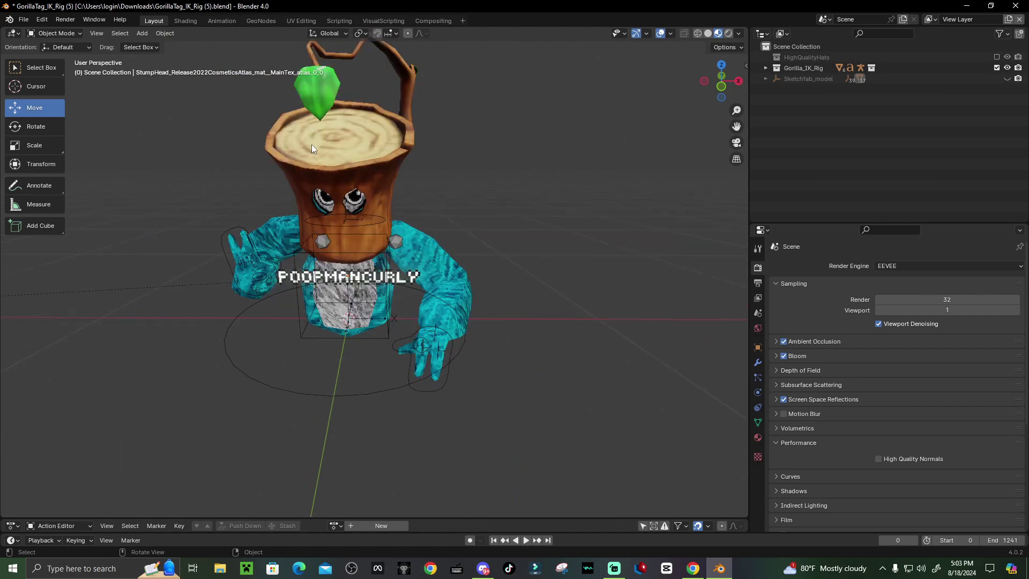
click(365, 164)
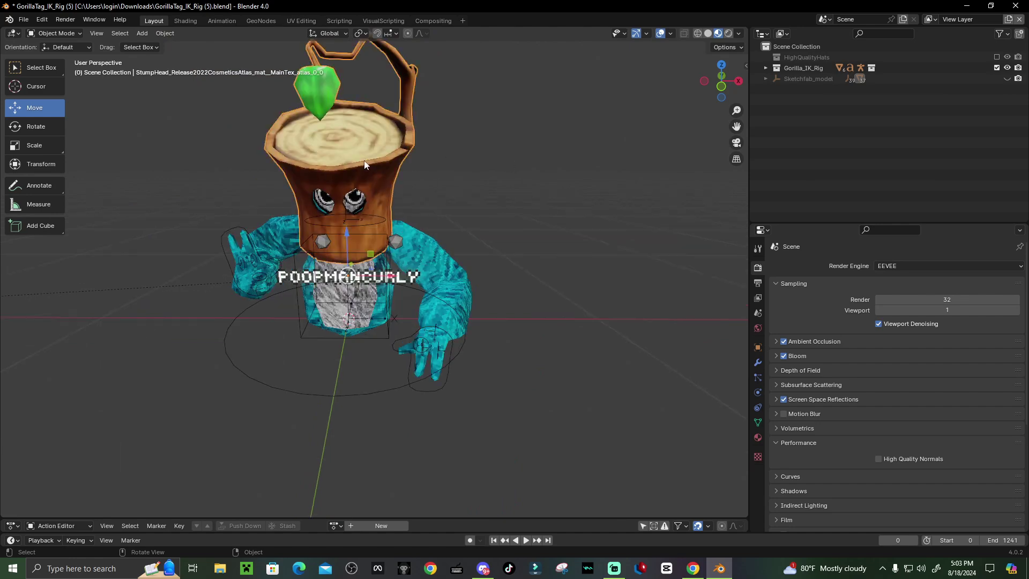
- Change the interpolation of the stump's base color image texture in the Shading workspace to give it a pixelated look
click(176, 19)
middle_drag(471, 202, 516, 362)
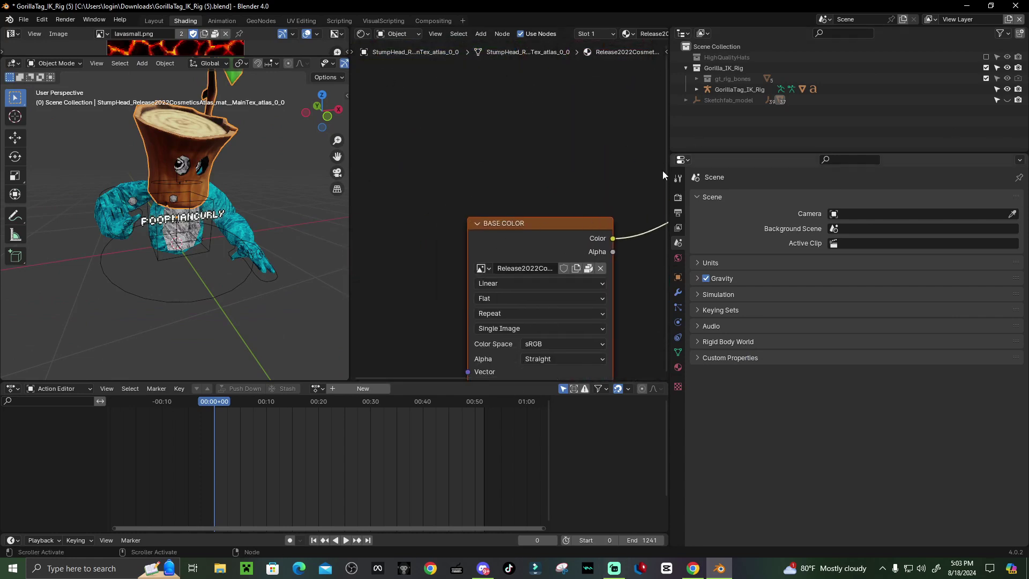
middle_drag(516, 213, 438, 176)
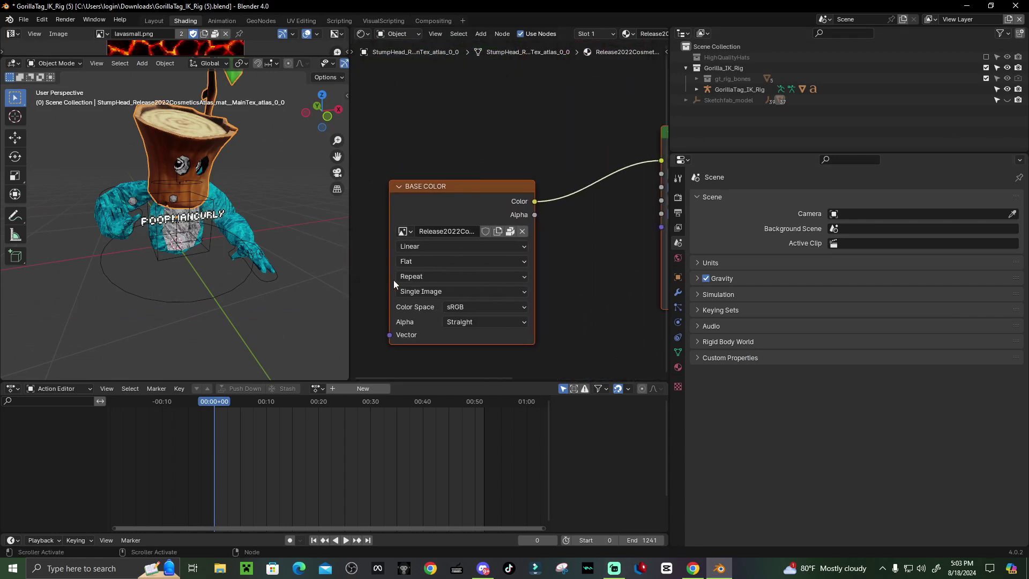
click(427, 249)
click(424, 294)
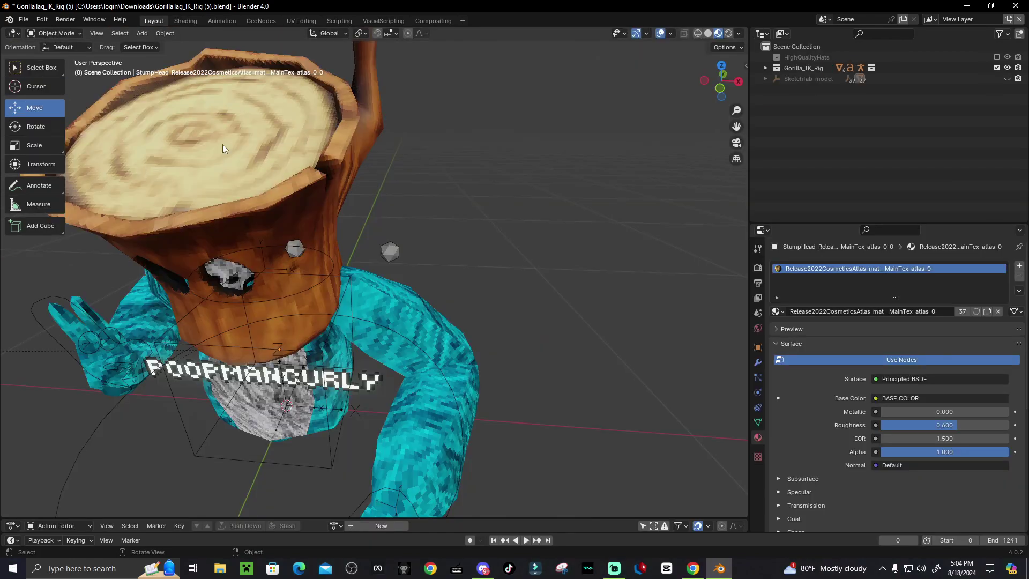
scroll(223, 144, down, 3)
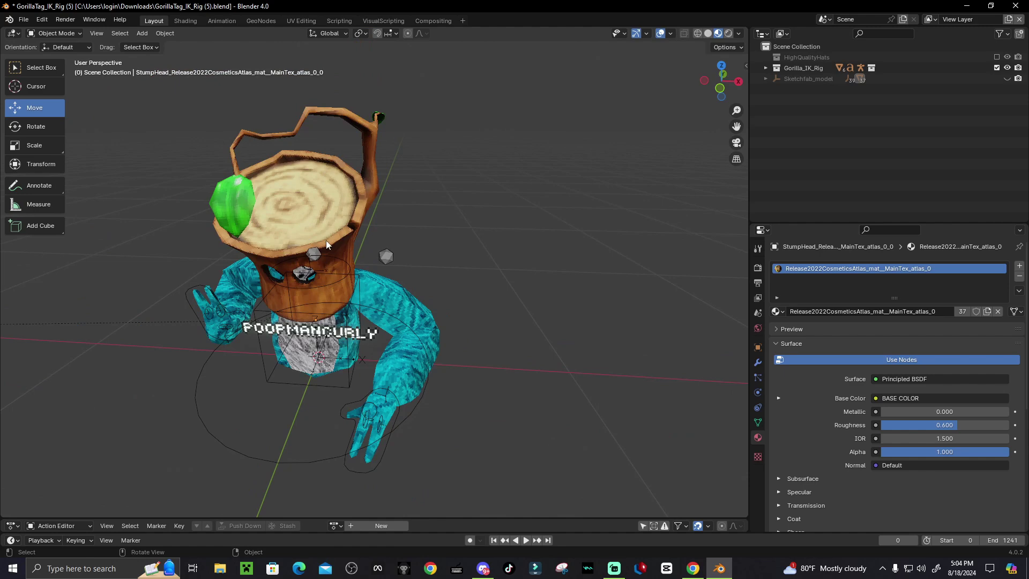
middle_drag(378, 245, 470, 192)
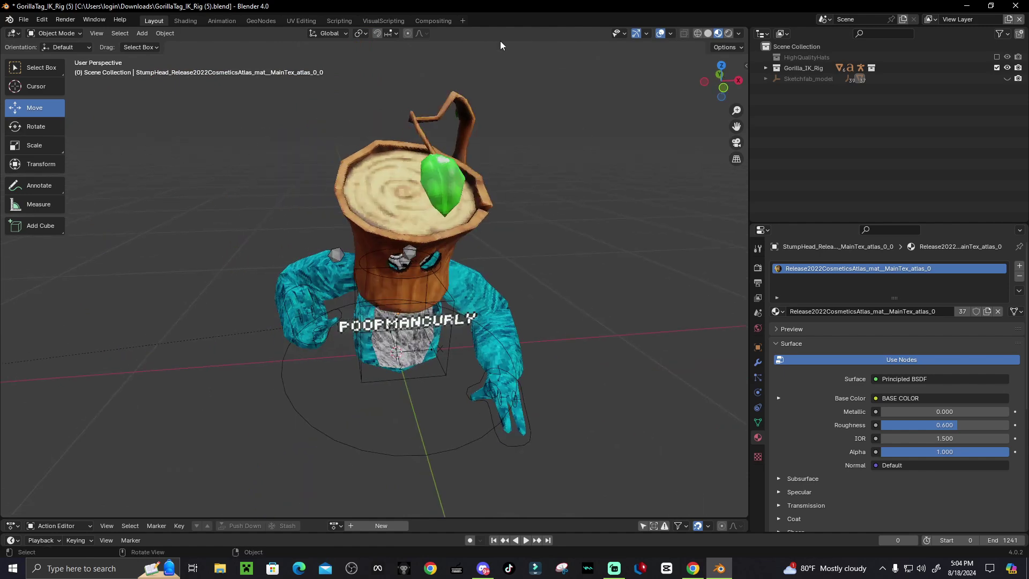
- Switch to Discord, open the cosmetics-textures channel and browse to the Other Textures post
click(484, 569)
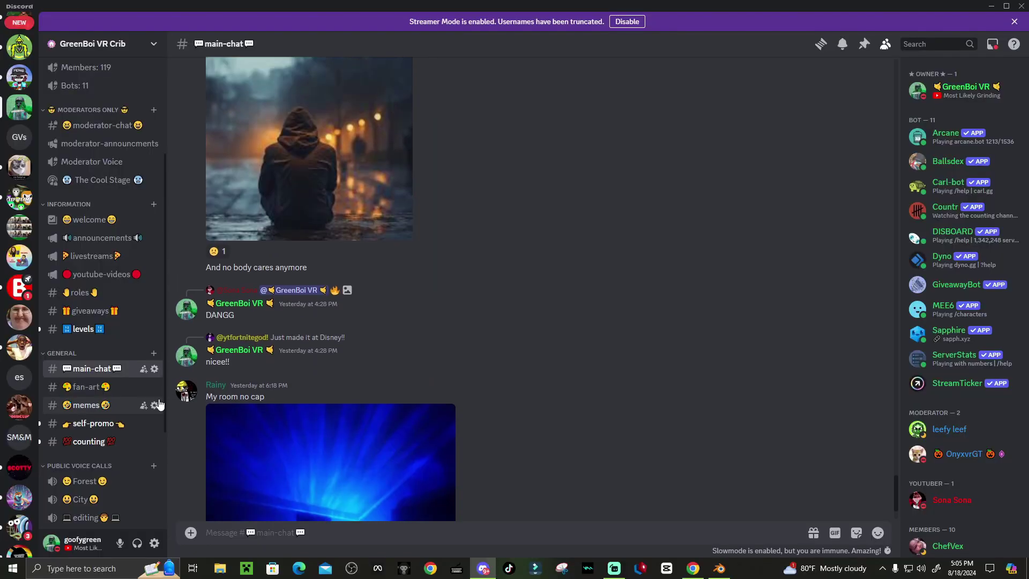
scroll(109, 402, up, 3)
scroll(121, 464, down, 6)
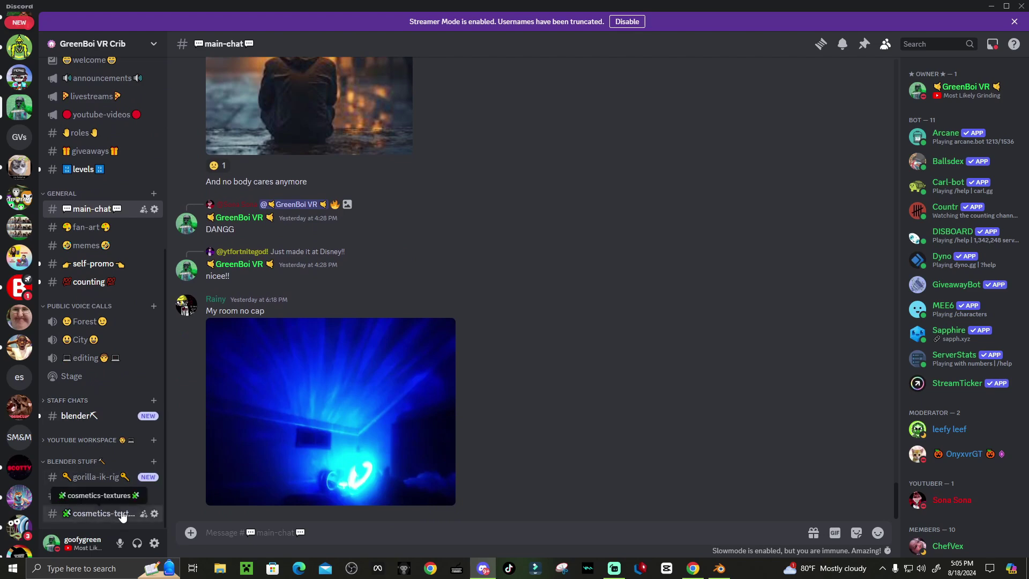
click(102, 513)
scroll(417, 358, up, 10)
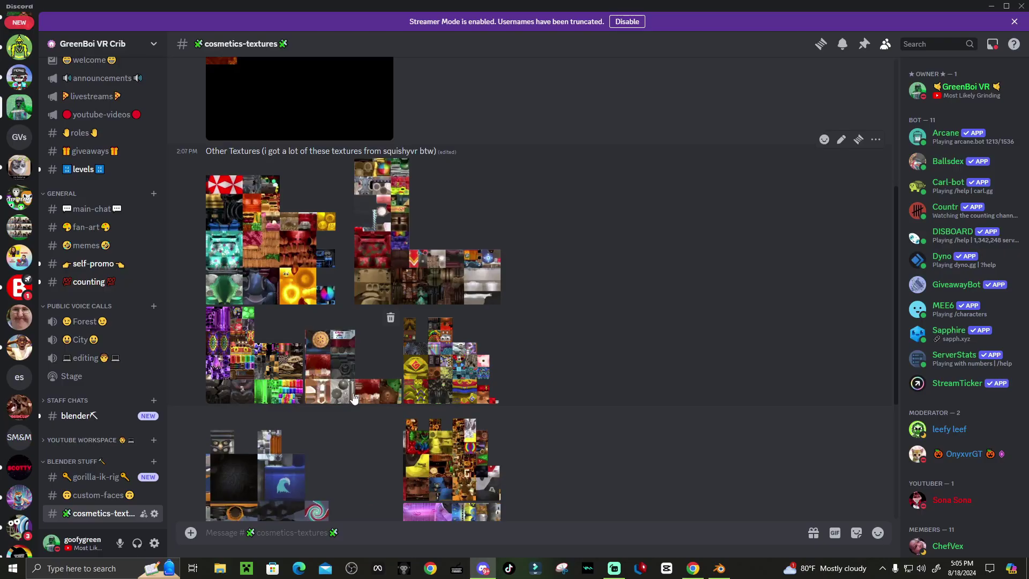
- Save the caves cosmetics atlas image as 07CavesCosmeticsAtlas-mat-_MainTex-atlas-0.png in the Blender Gtag Stuff folder
click(294, 423)
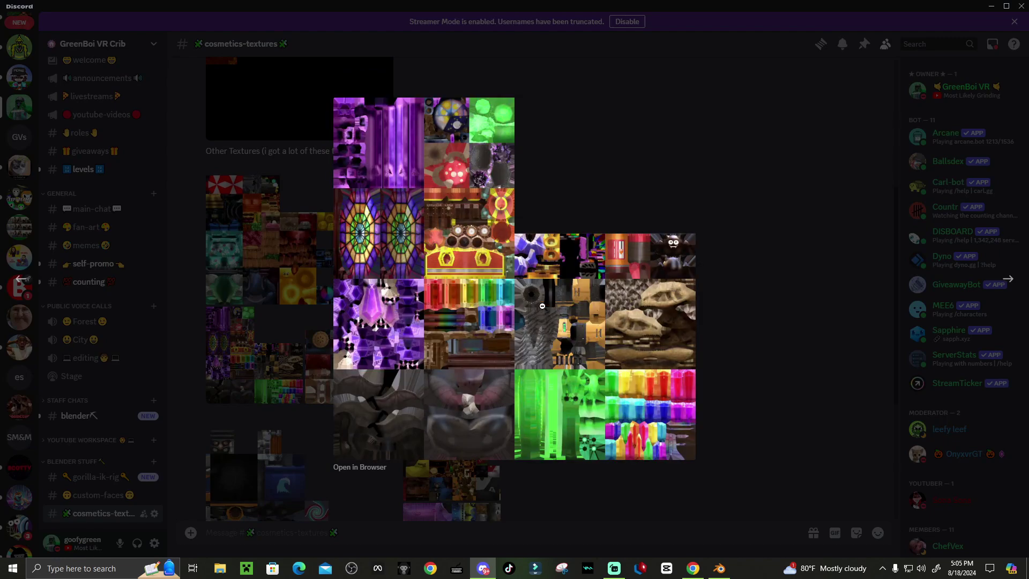
right_click(426, 334)
click(480, 359)
- Switch to Blender and replace the stump's base color image with 07CavesCosmeticsAtlas-mat-_MainTex-atlas-0.png from Blender Gtag Stuff
key(alt+Tab)
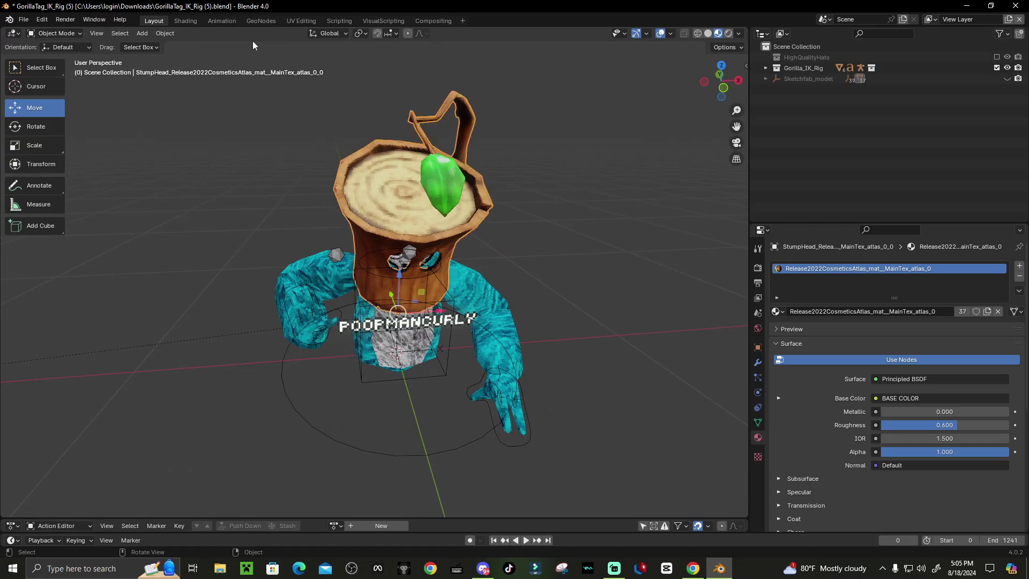
click(182, 21)
click(493, 231)
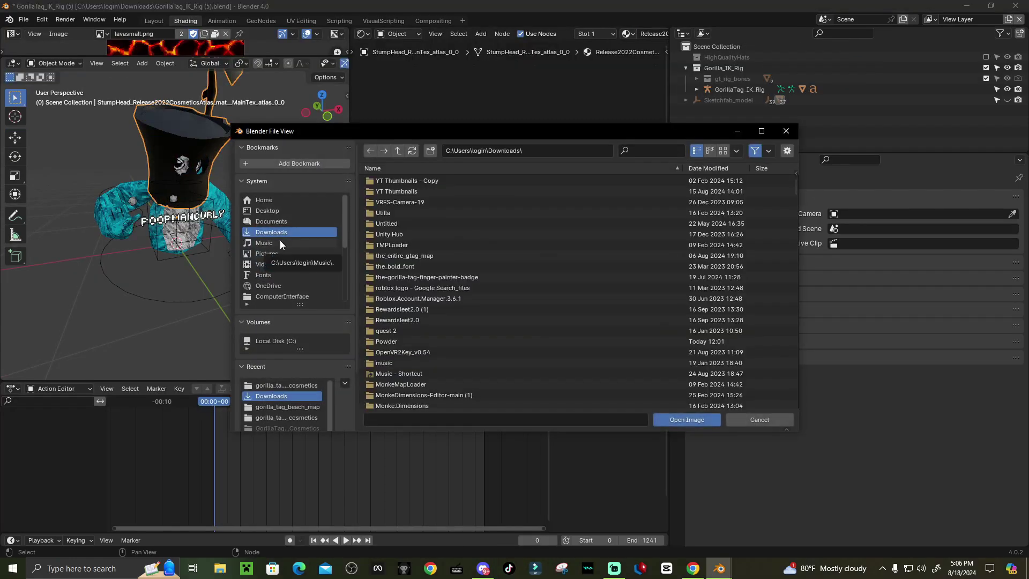
scroll(284, 241, down, 5)
click(291, 232)
click(510, 309)
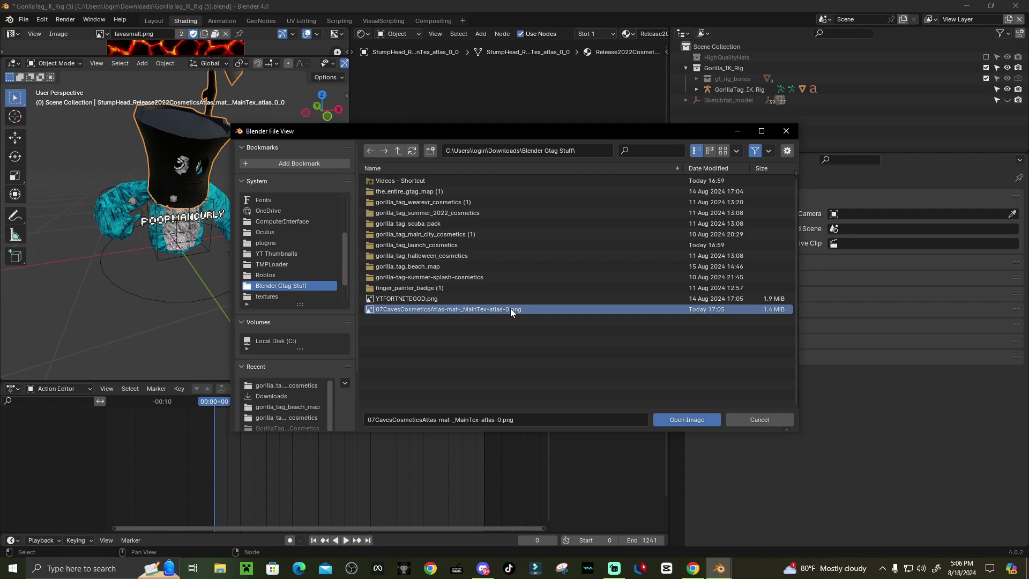
click(670, 422)
mouse_move(241, 214)
middle_down()
mouse_move(161, 177)
mouse_move(92, 170)
mouse_move(288, 185)
mouse_move(193, 230)
mouse_move(116, 190)
mouse_move(123, 180)
middle_up()
click(153, 20)
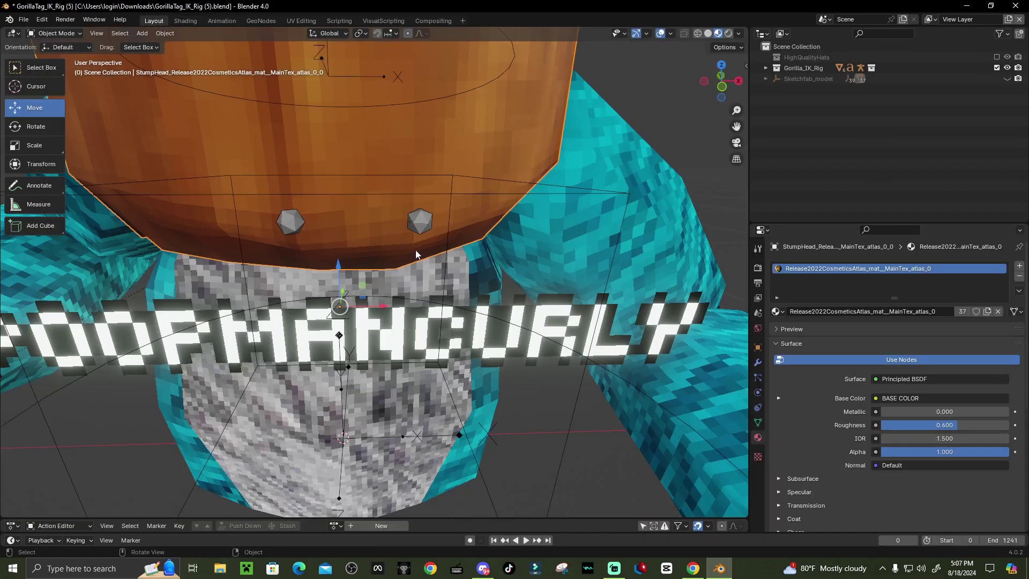
- Deselect the stump cosmetic and switch the viewport to rendered shading
scroll(462, 204, down, 8)
click(555, 349)
mouse_move(322, 270)
middle_down()
mouse_move(241, 289)
mouse_move(303, 273)
middle_up()
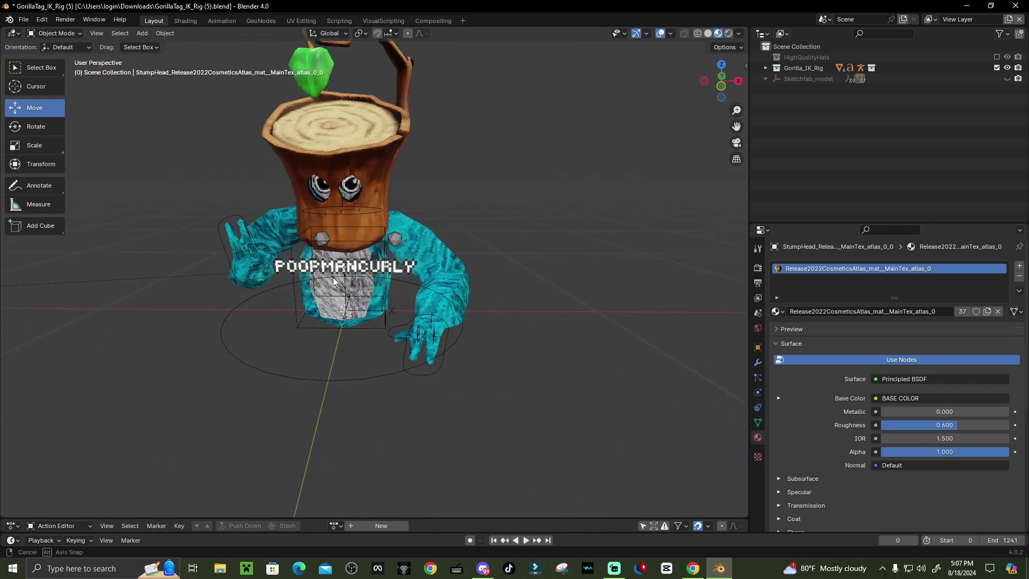
click(728, 34)
scroll(366, 175, down, 2)
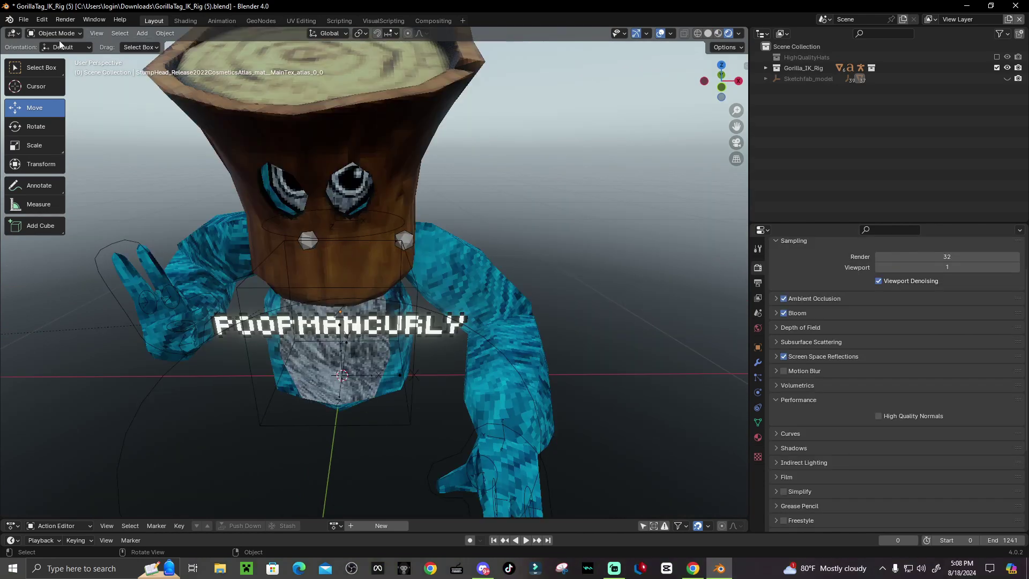
- Add a sun light to the scene and move it up and away from the gorilla
click(142, 33)
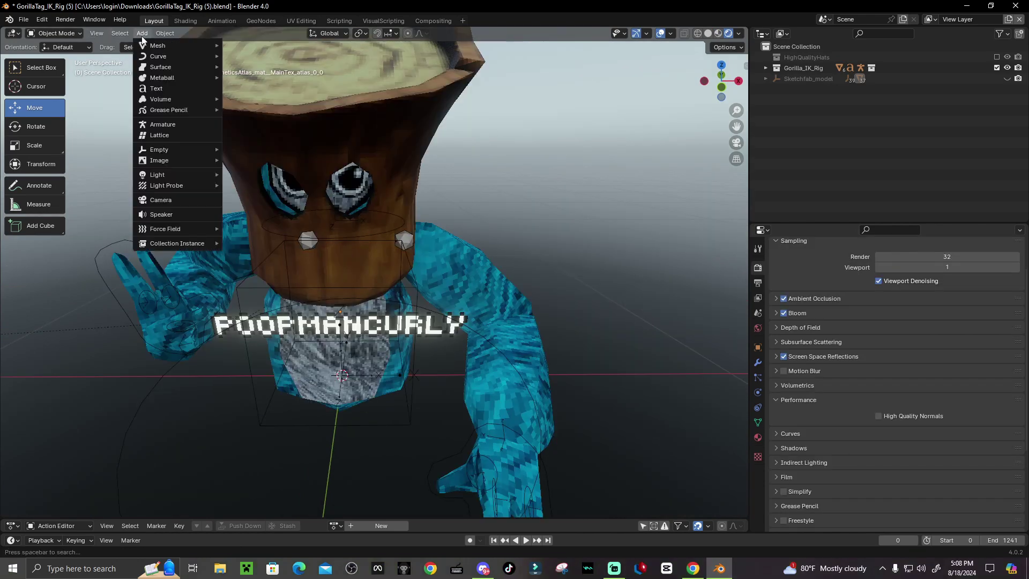
mouse_move(170, 178)
click(244, 186)
scroll(372, 306, down, 5)
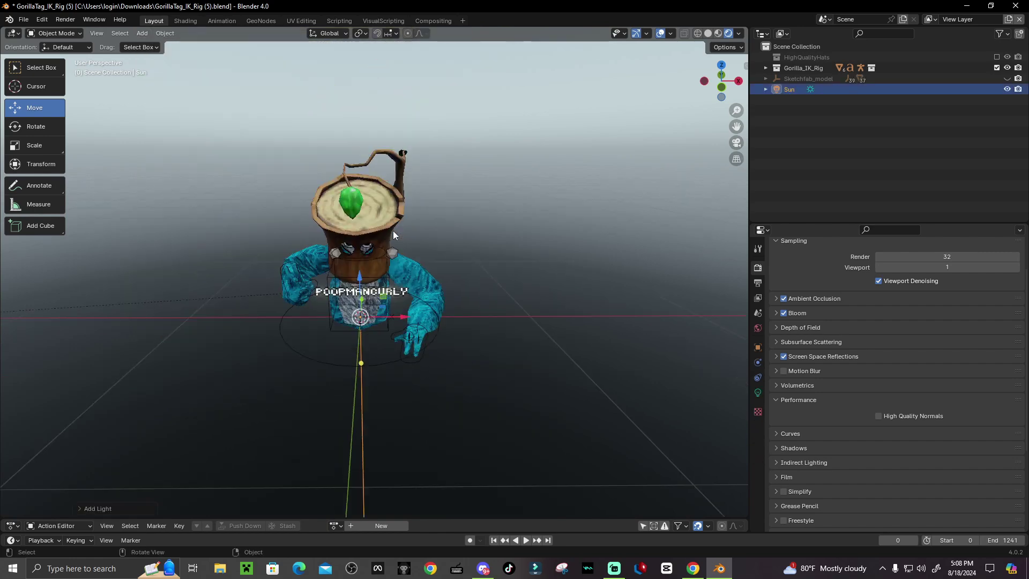
drag(370, 308, 0, 131)
scroll(322, 144, down, 3)
scroll(153, 201, up, 7)
- Set the sun light's strength to 1.6 in its light properties
click(758, 392)
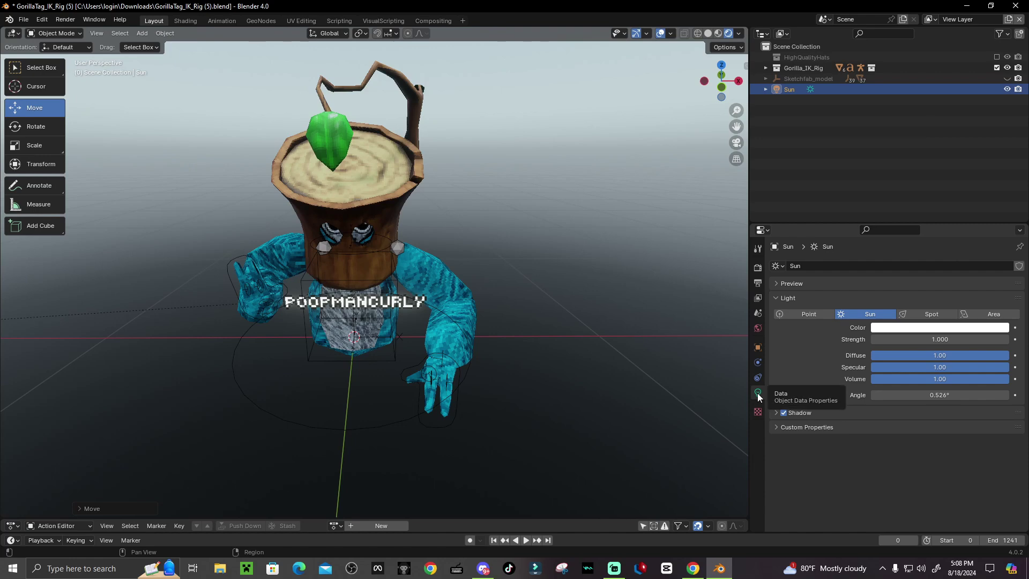
click(887, 339)
text(10)
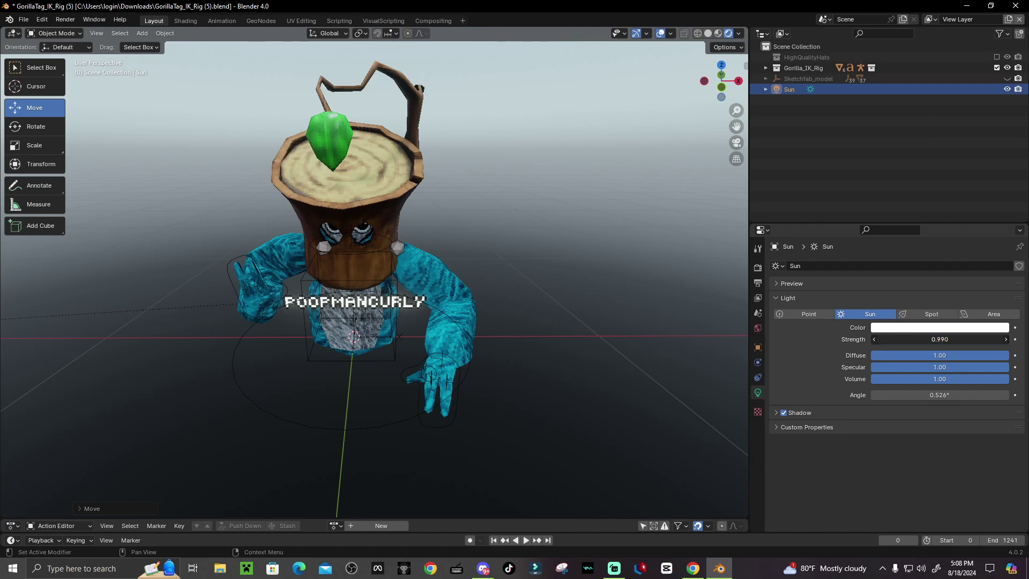
key(Return)
drag(879, 339, 871, 340)
mouse_move(407, 293)
middle_down()
mouse_move(407, 234)
mouse_move(409, 284)
middle_up()
drag(939, 340, 889, 339)
- Compare the sun light with shadows off and on, then enable its contact shadows
click(784, 413)
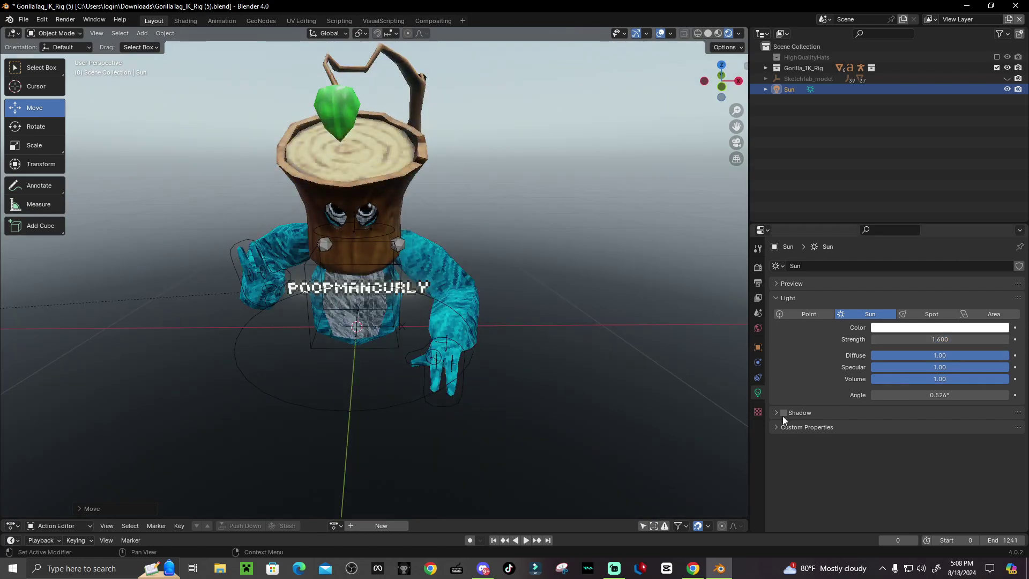
click(783, 413)
click(776, 413)
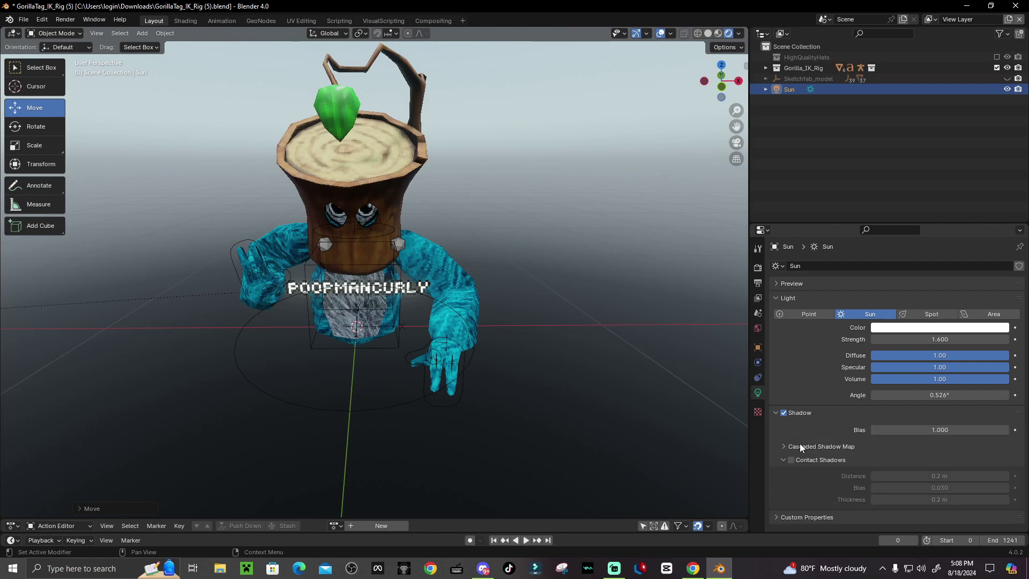
click(791, 460)
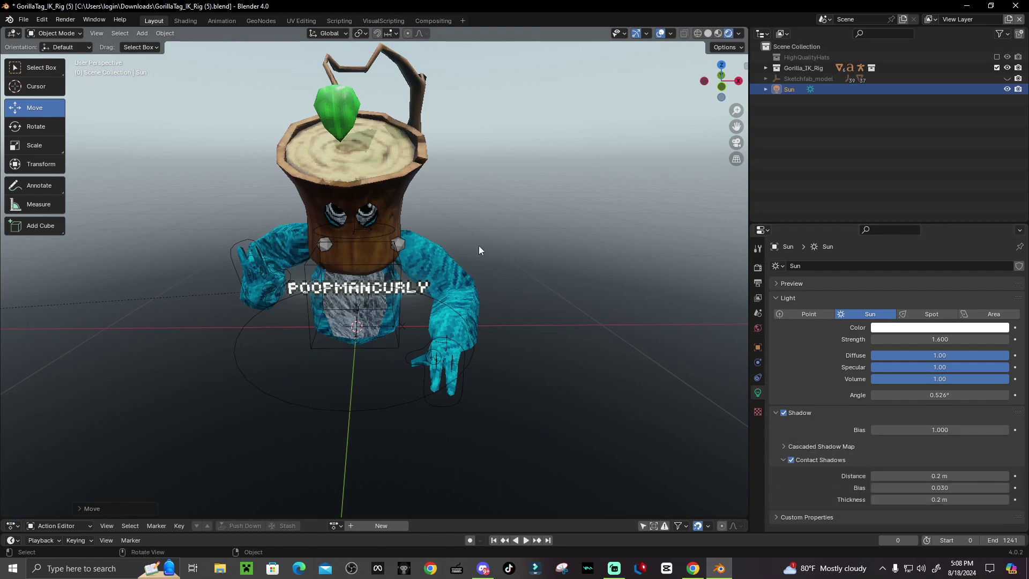